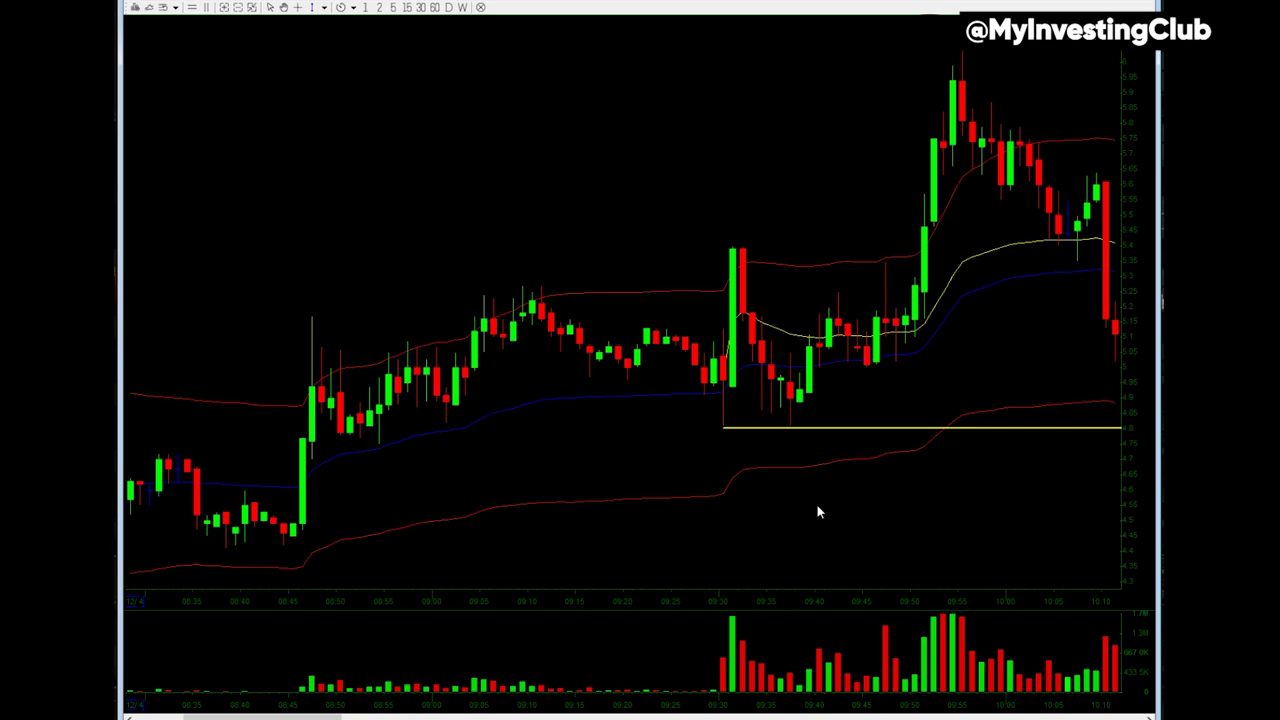
# - Switch to the stock chart trading around 3.00 and remove its existing horizontal yellow line near 3.25
pyautogui.press('Return')
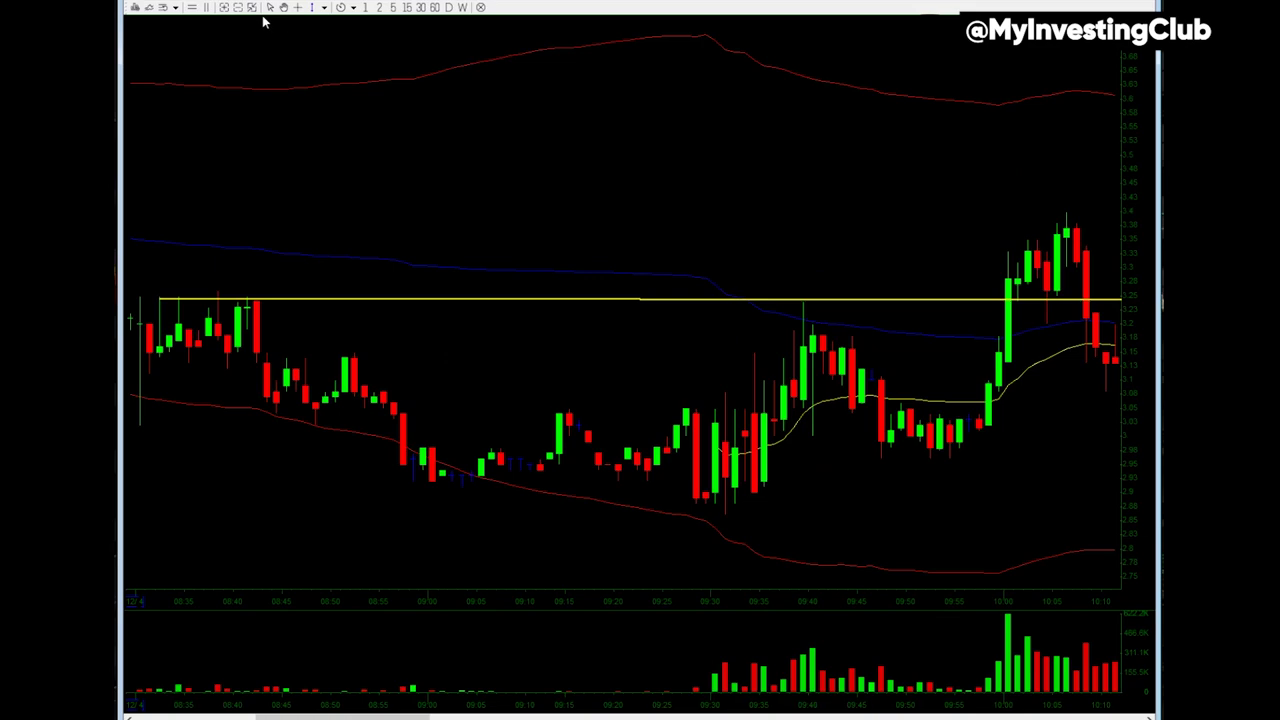
pyautogui.press('Down')
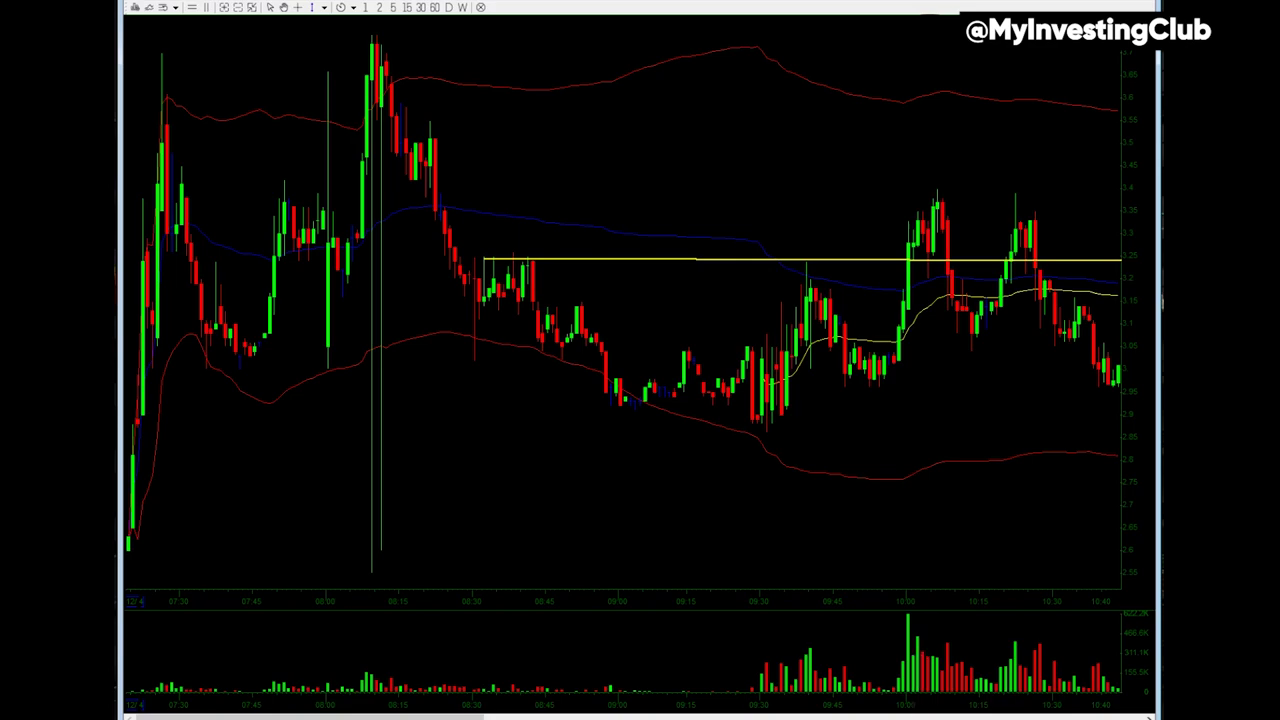
pyautogui.rightClick(712, 263)
pyautogui.click(748, 298)
# - Draw a horizontal RayLine at about 3.25, starting from the pre-market highs around 08:30
pyautogui.rightClick(748, 301)
pyautogui.moveTo(810, 360)
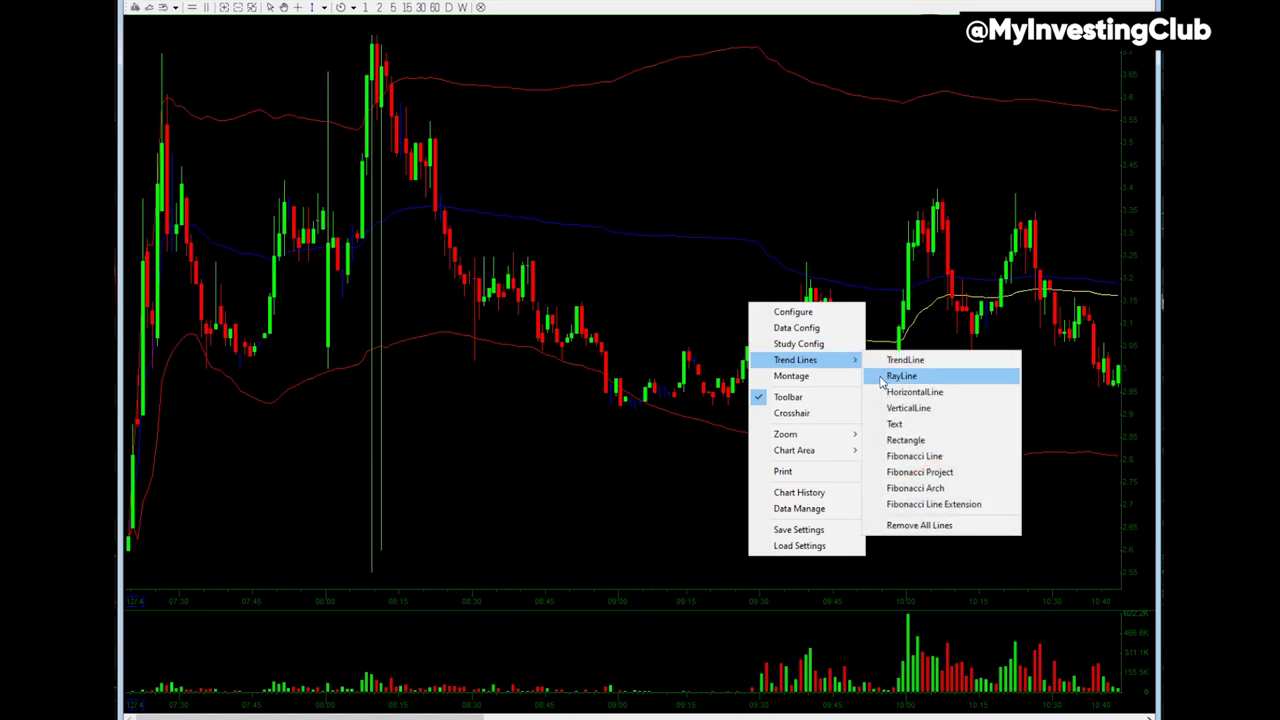
pyautogui.click(880, 375)
pyautogui.moveTo(474, 257); pyautogui.dragTo(593, 257)
# - Duplicate the 3.25 ray and place the copy at about 3.40, starting near 08:20
pyautogui.rightClick(594, 256)
pyautogui.click(630, 276)
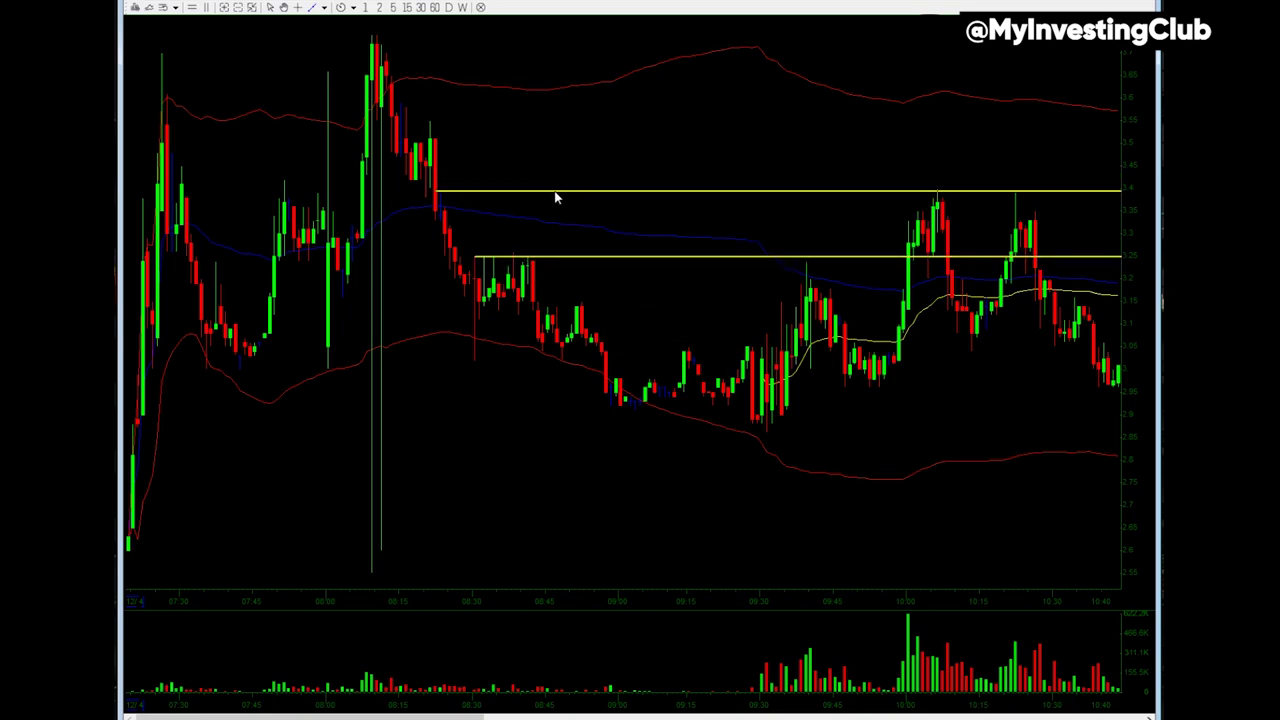
pyautogui.click(549, 191)
# - Duplicate the 3.40 ray and place the copy at about 3.60, just after the pre-market peak
pyautogui.rightClick(702, 193)
pyautogui.click(735, 215)
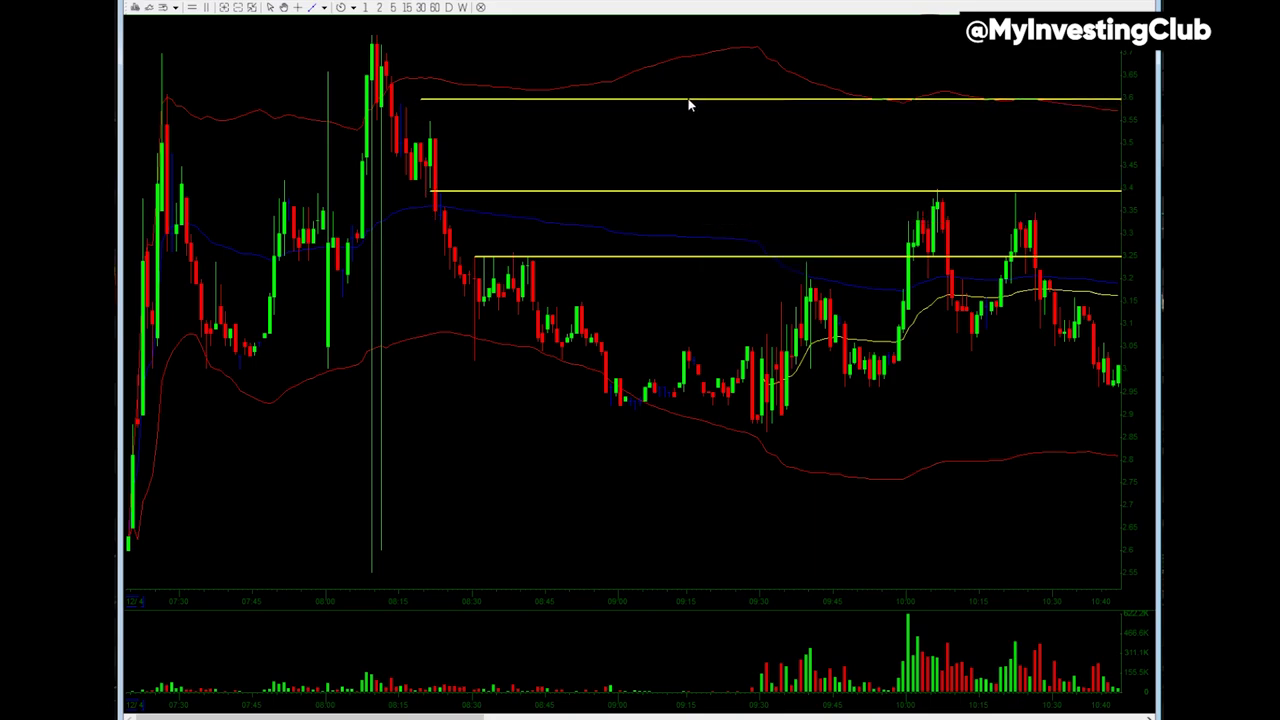
pyautogui.click(670, 101)
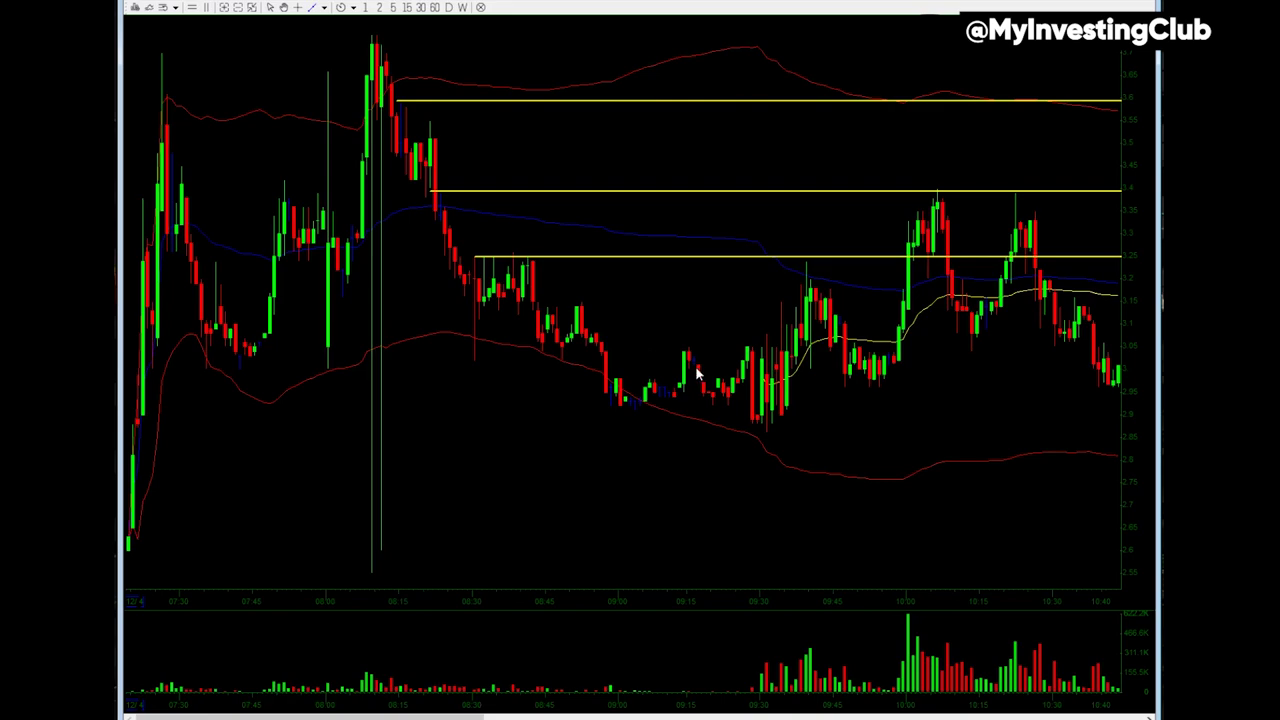
# - Examine the price action and volume around the 09:30 to 09:55 push toward the 3.25 ray, and return to the full morning
pyautogui.scroll(4, 739, 428)
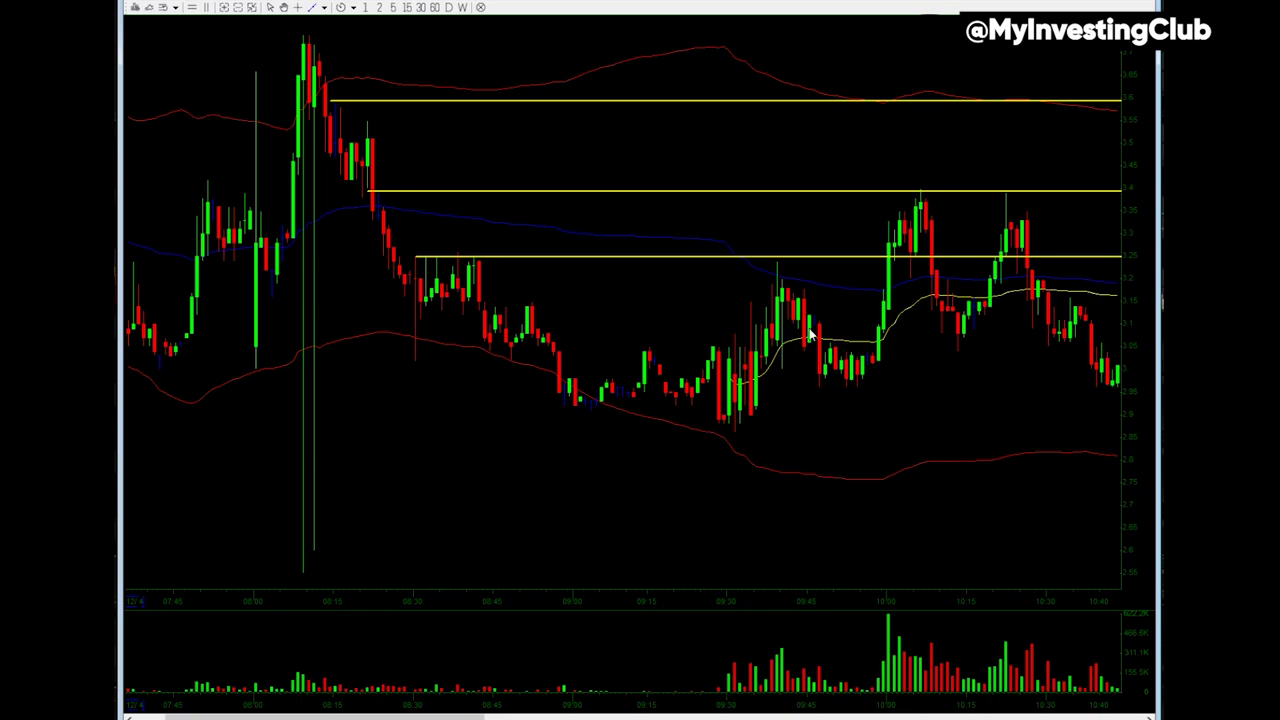
pyautogui.scroll(-1, 682, 316)
pyautogui.scroll(2, 682, 316)
pyautogui.scroll(-2, 683, 321)
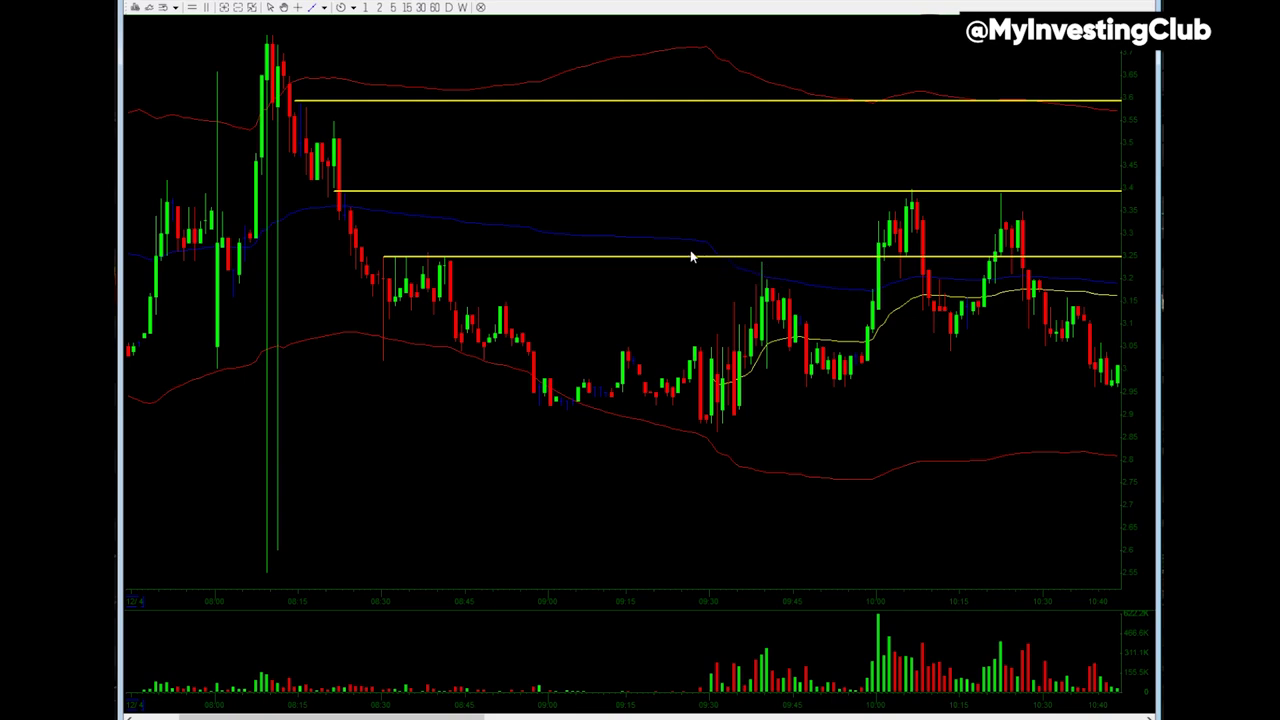
pyautogui.moveTo(690, 250); pyautogui.dragTo(870, 378)
pyautogui.scroll(-6, 870, 378)
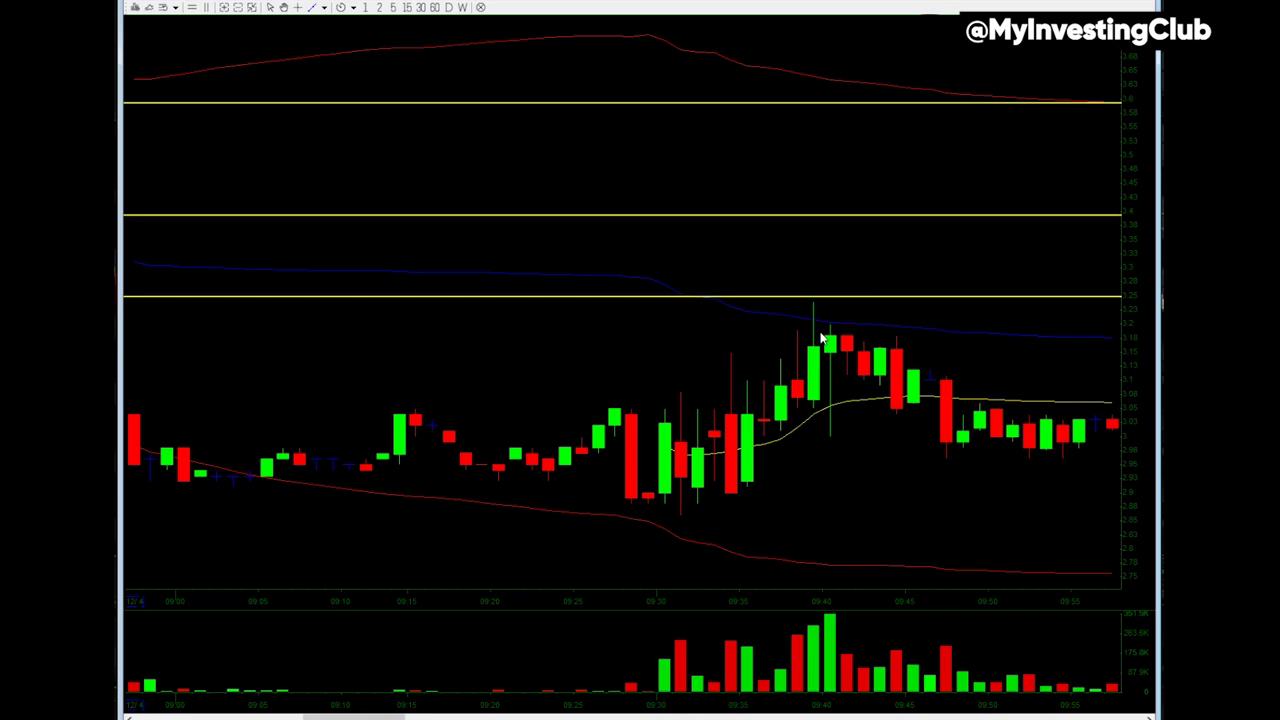
pyautogui.scroll(-1, 820, 335)
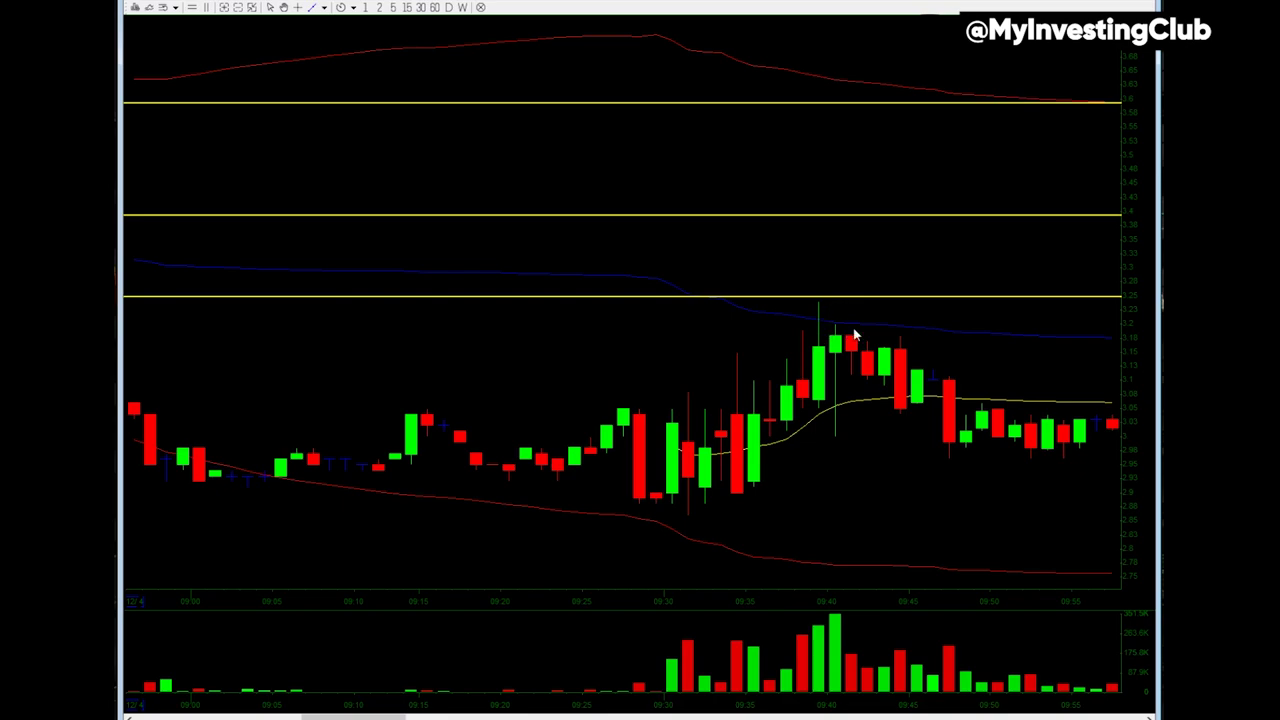
pyautogui.scroll(-4, 849, 344)
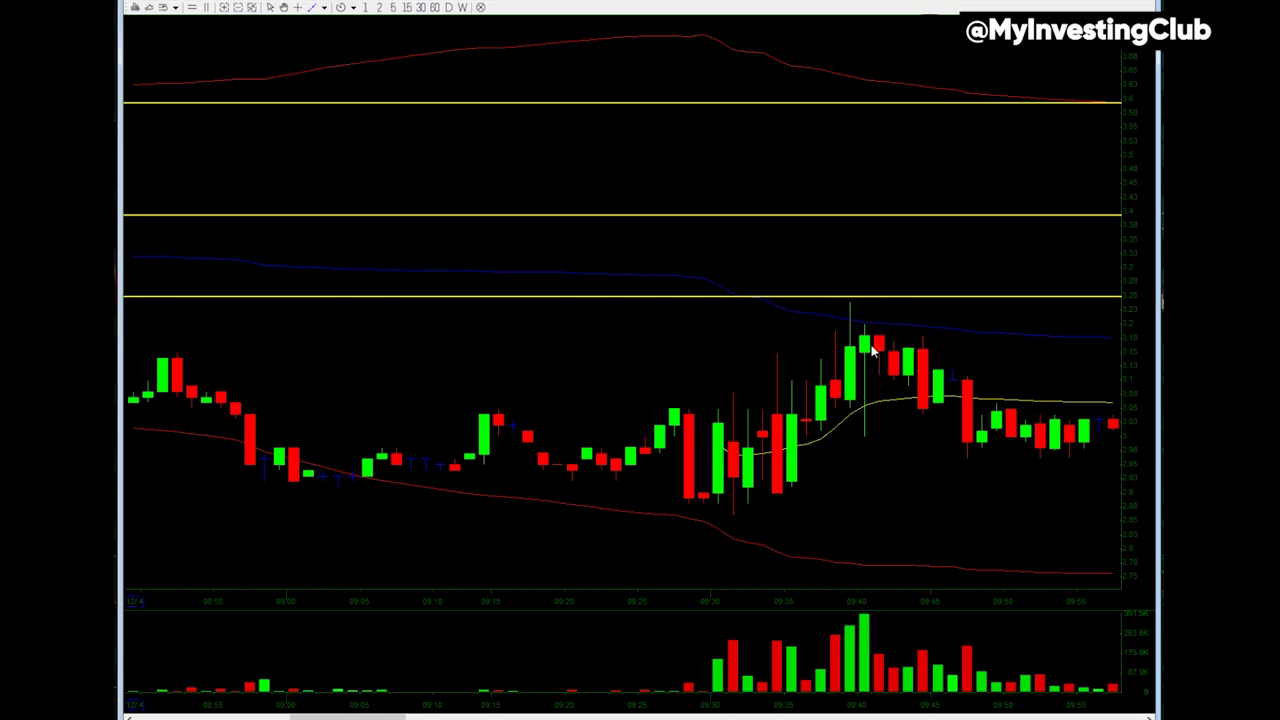
pyautogui.scroll(-2, 871, 310)
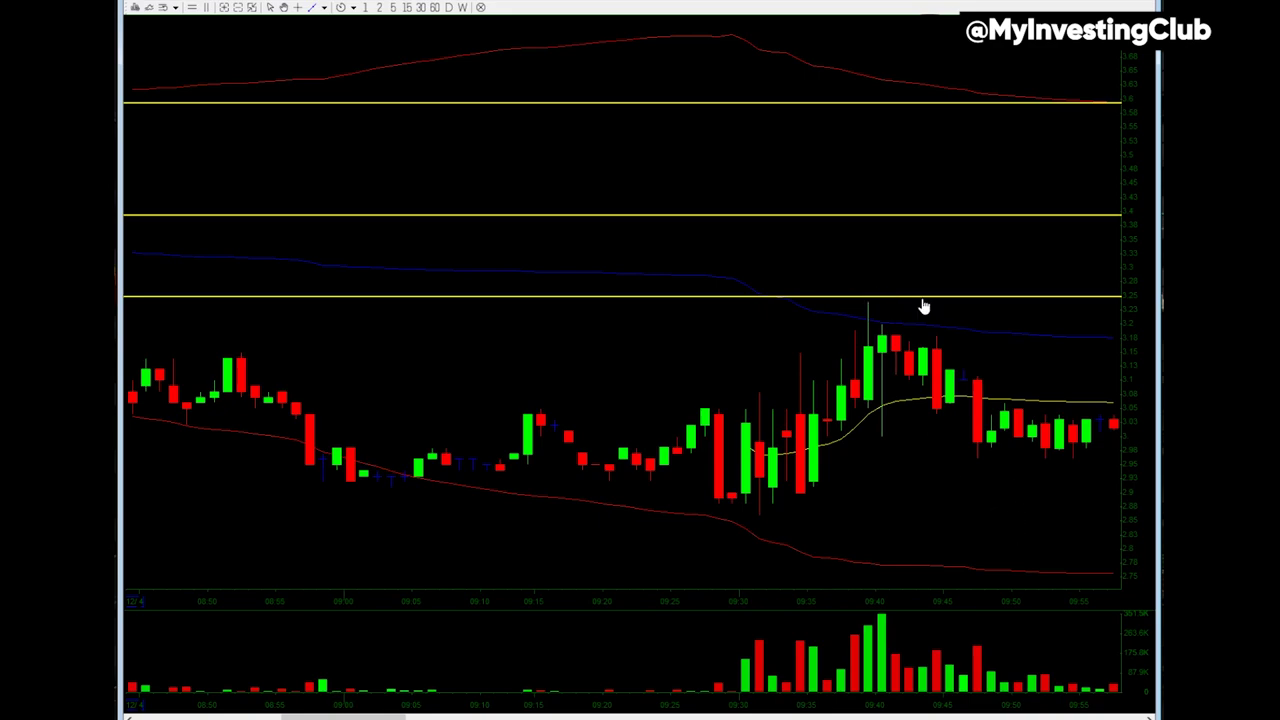
pyautogui.scroll(2, 1040, 473)
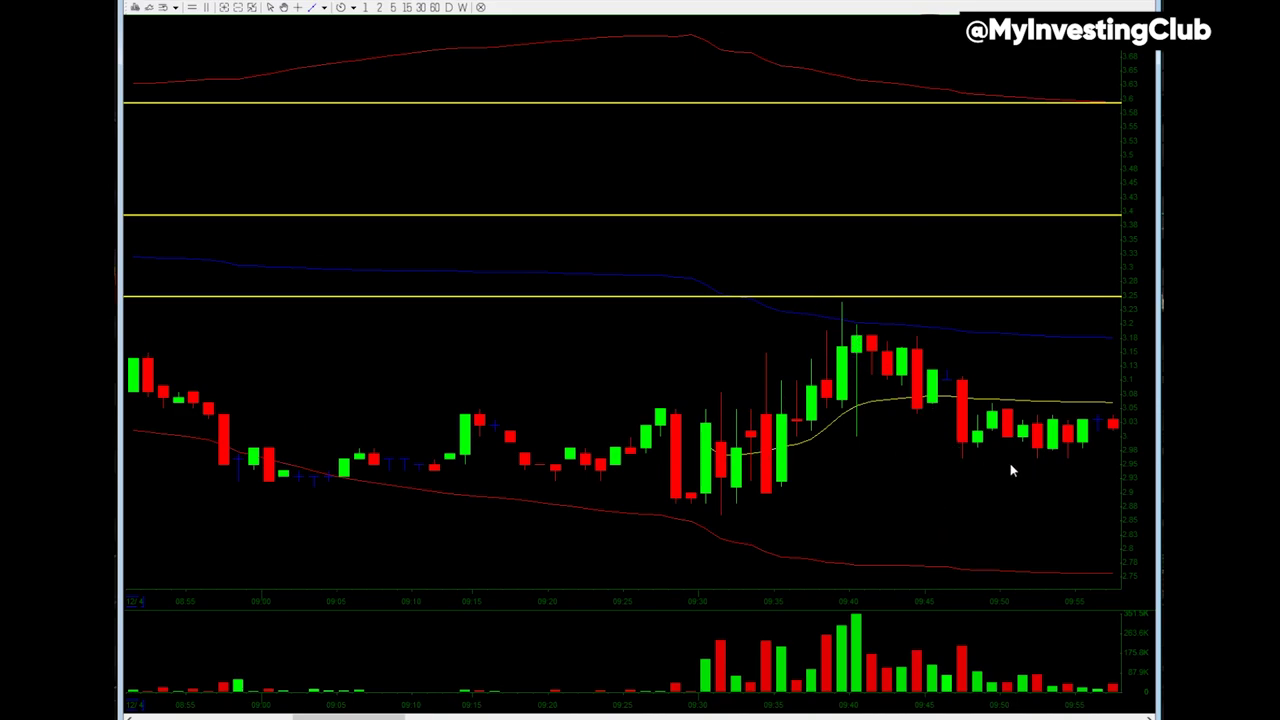
pyautogui.scroll(-2, 948, 395)
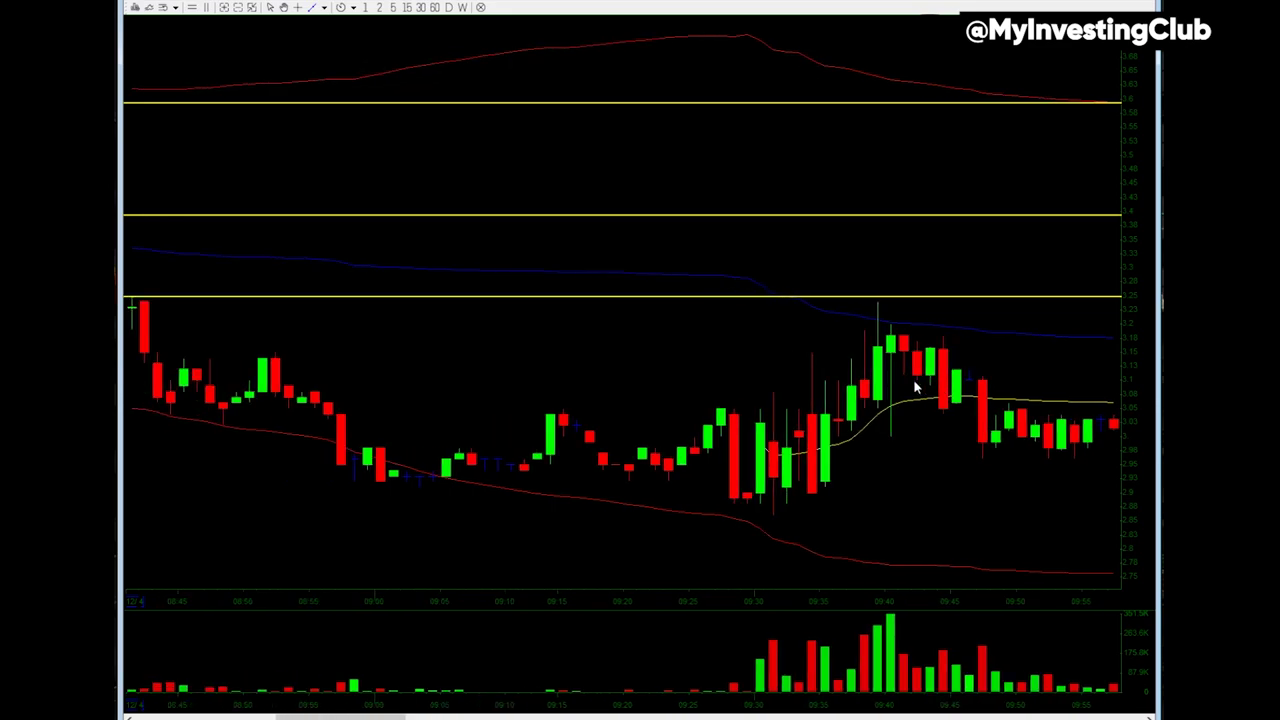
pyautogui.scroll(-3, 914, 388)
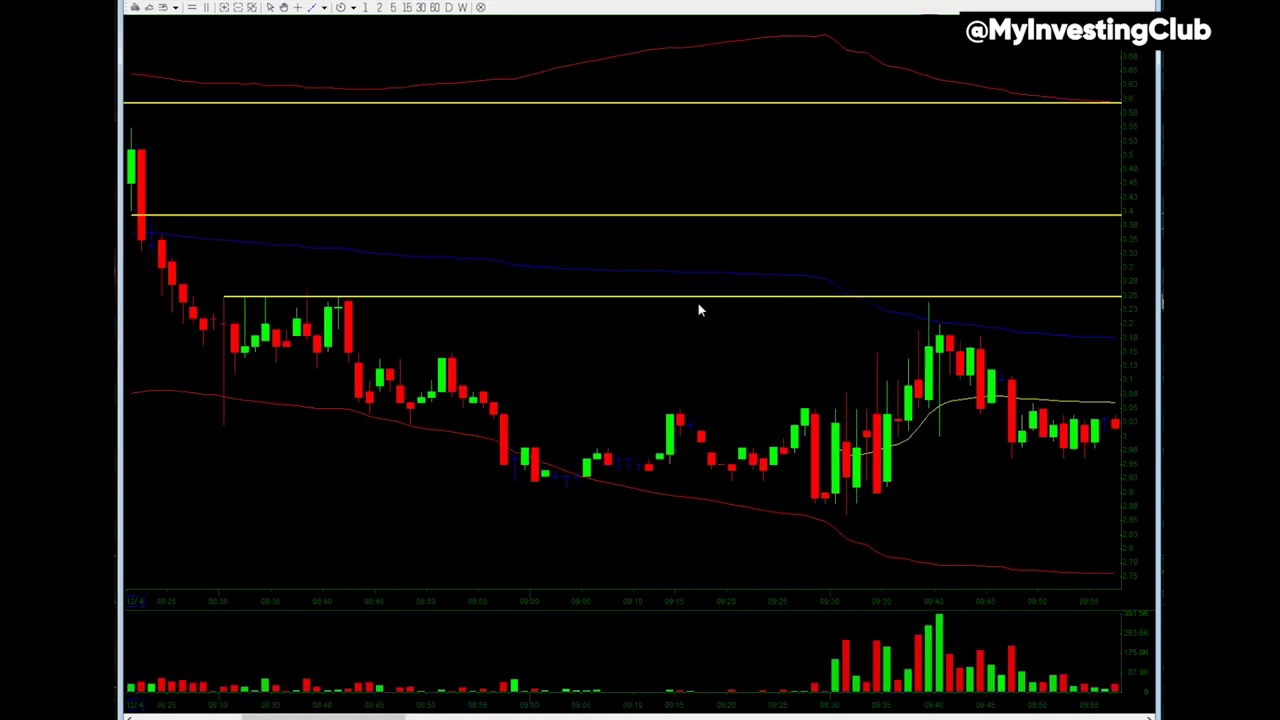
pyautogui.scroll(-1, 730, 428)
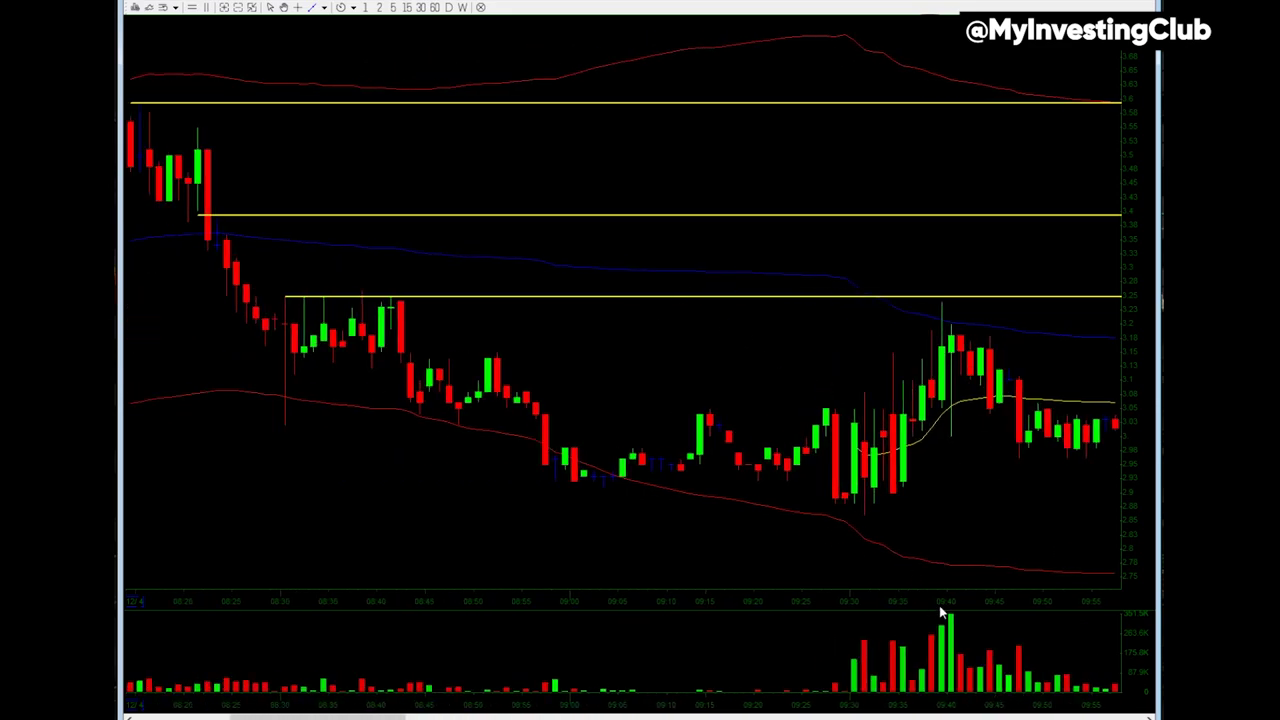
pyautogui.click(240, 11)
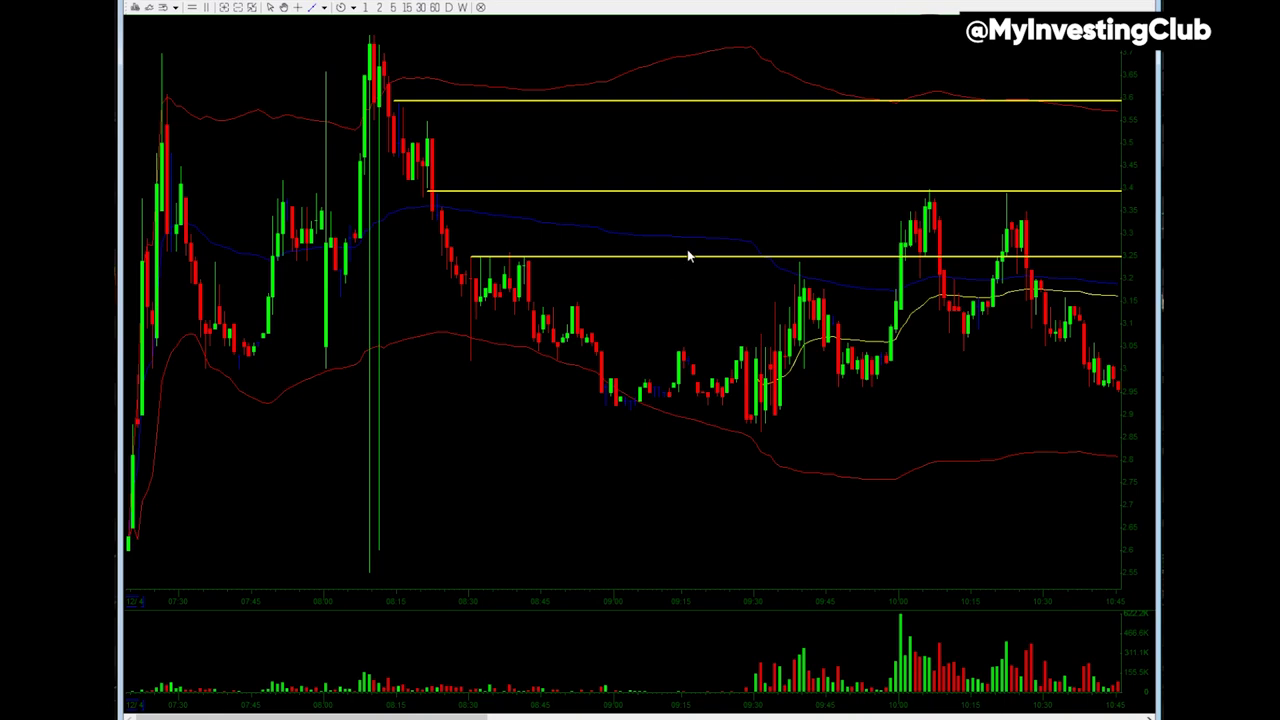
# - Remove the ray at 3.60 from the chart
pyautogui.rightClick(532, 104)
pyautogui.click(603, 143)
# - Examine how price behaves around the 3.25 and 3.40 rays between the open and 10:30
pyautogui.scroll(2, 757, 249)
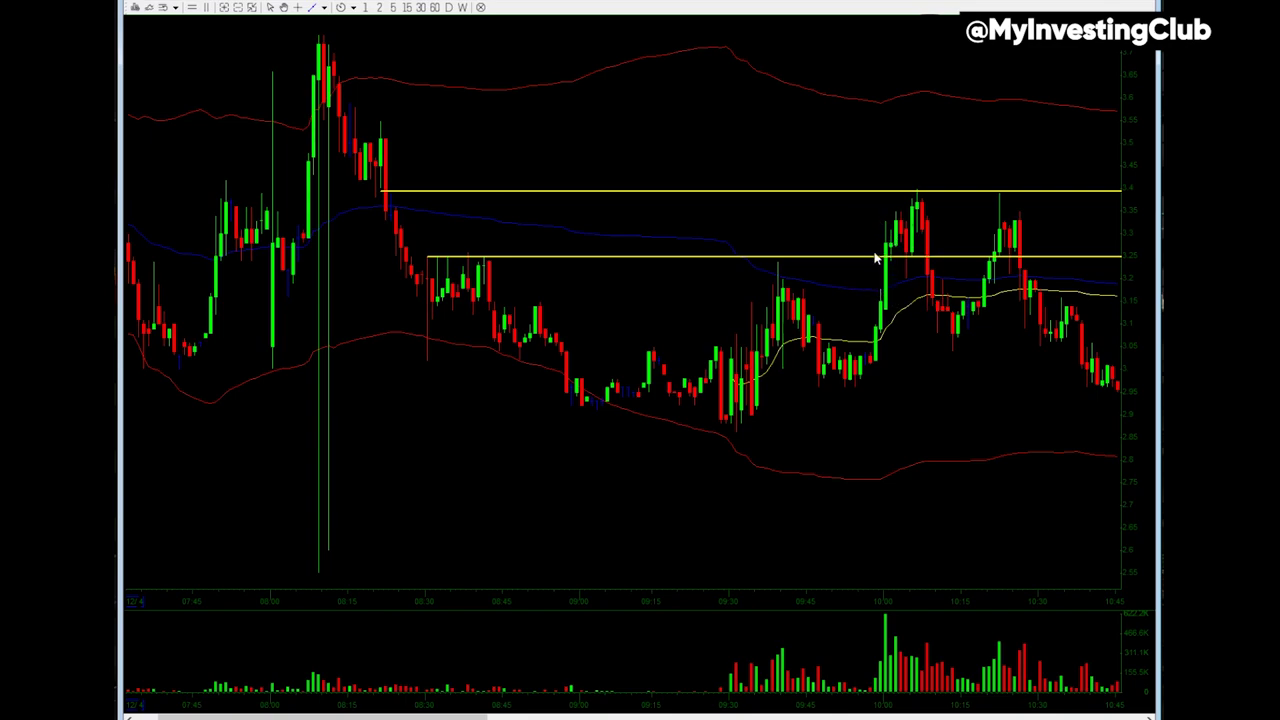
pyautogui.scroll(1, 847, 380)
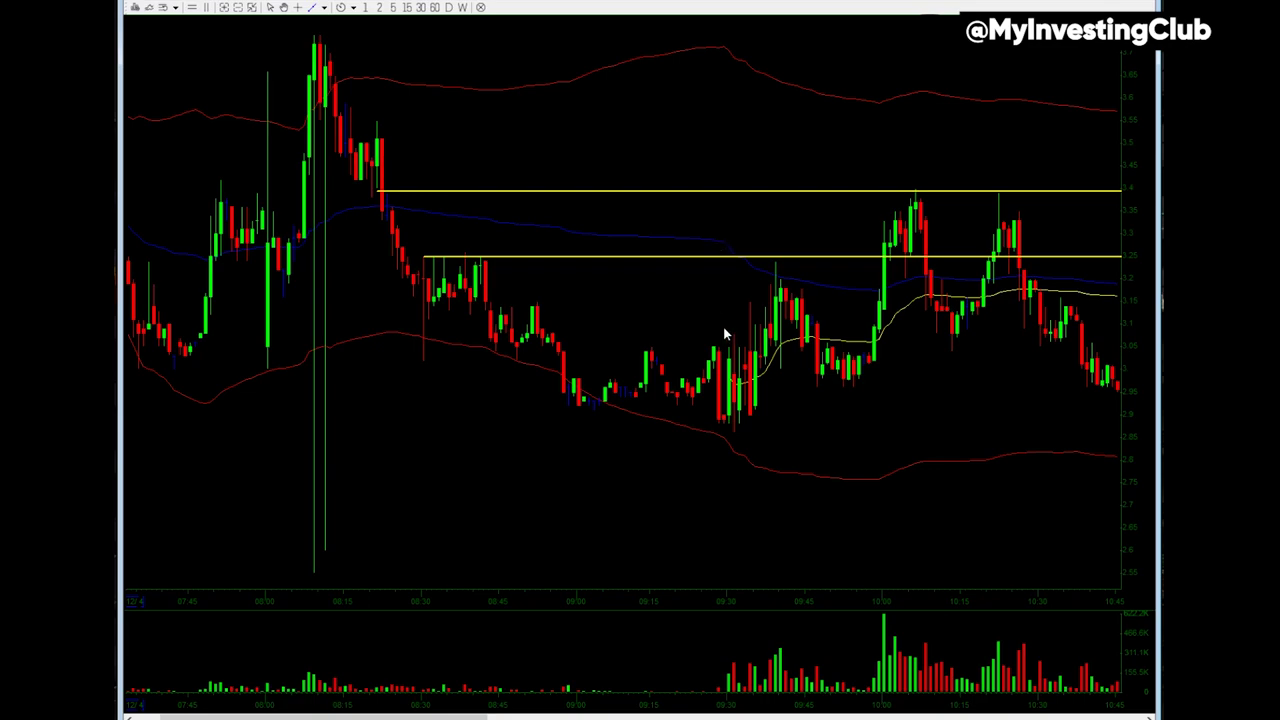
pyautogui.scroll(2, 795, 433)
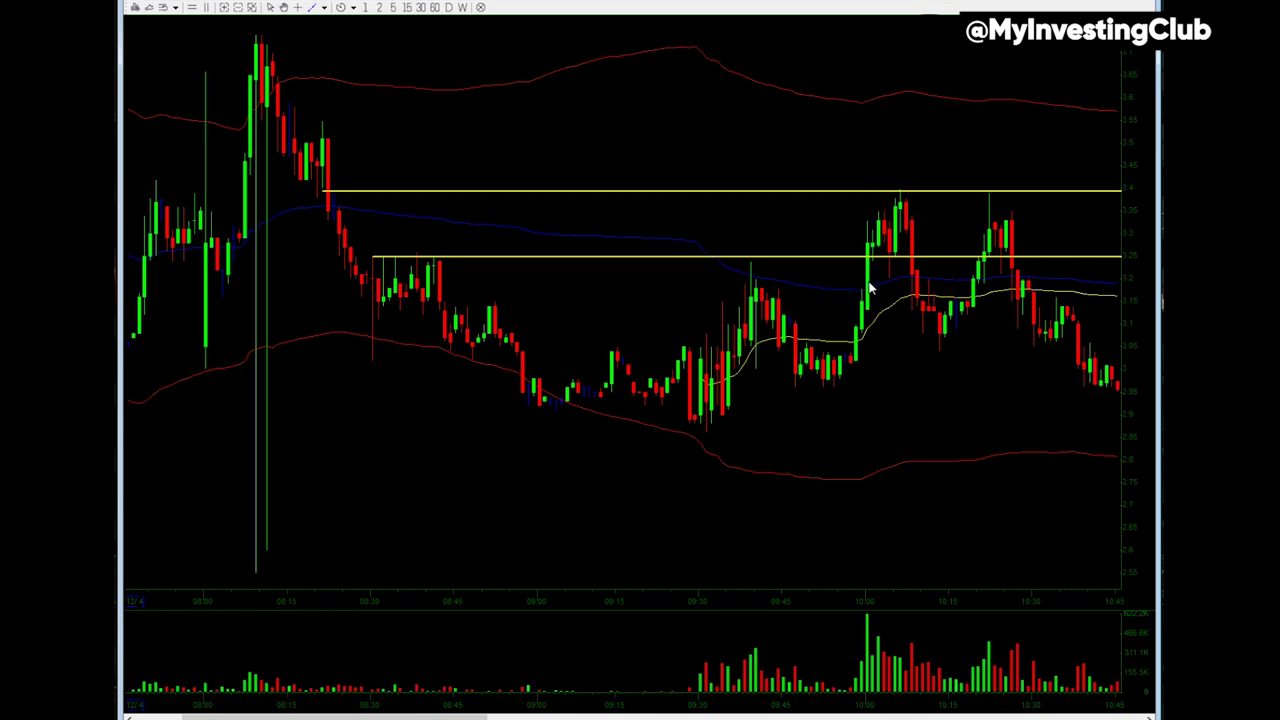
pyautogui.moveTo(848, 294)
pyautogui.scroll(-2, 394, 87)
pyautogui.scroll(-4, 392, 92)
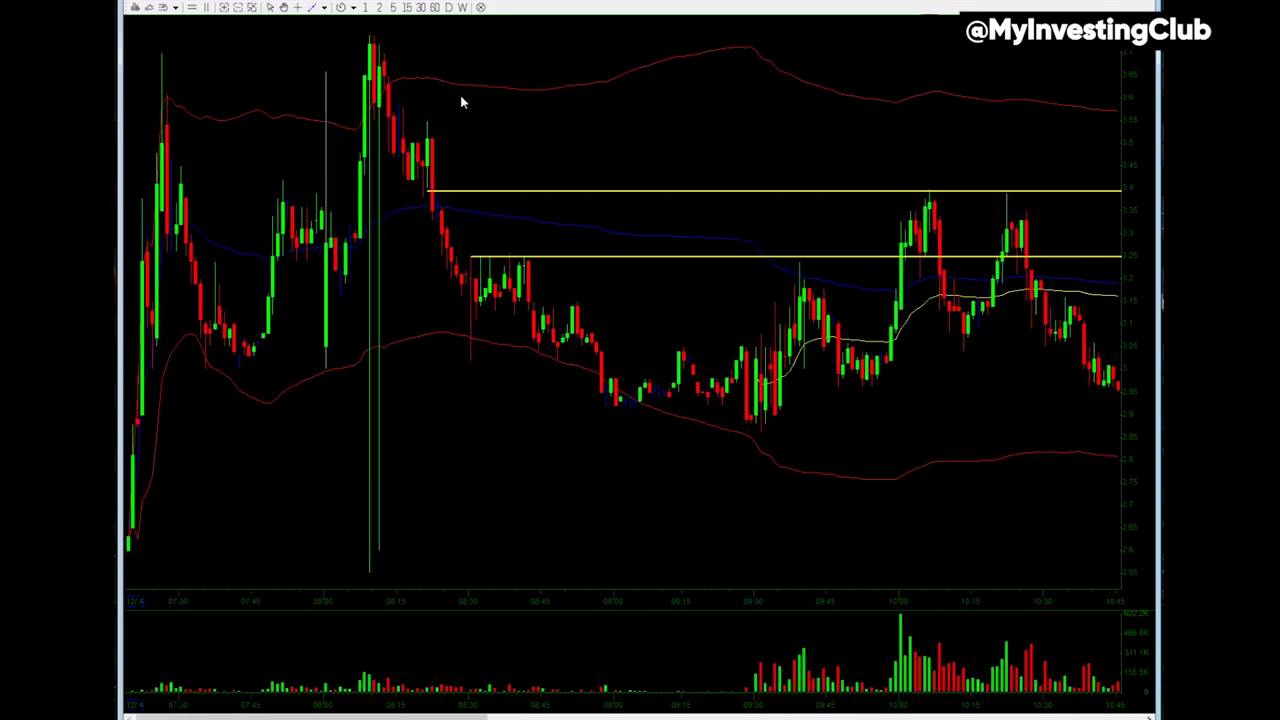
pyautogui.scroll(2, 467, 85)
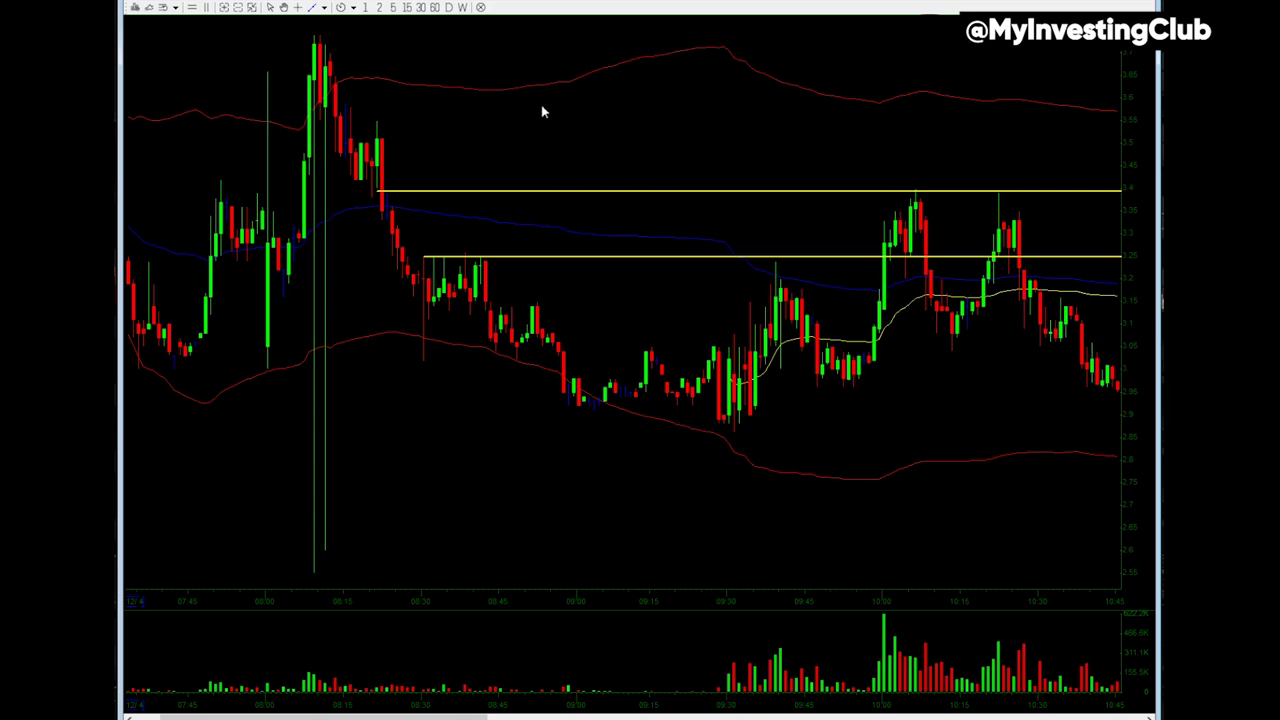
pyautogui.scroll(3, 550, 120)
pyautogui.scroll(1, 594, 180)
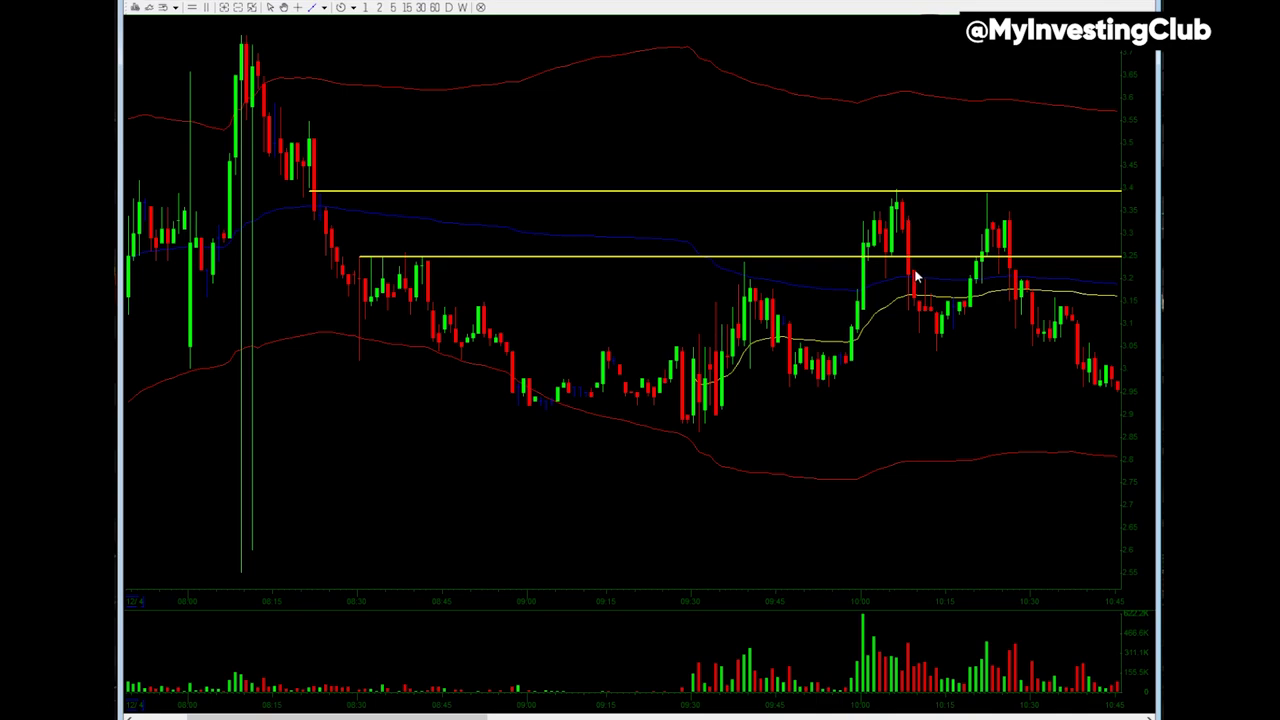
pyautogui.scroll(4, 520, 467)
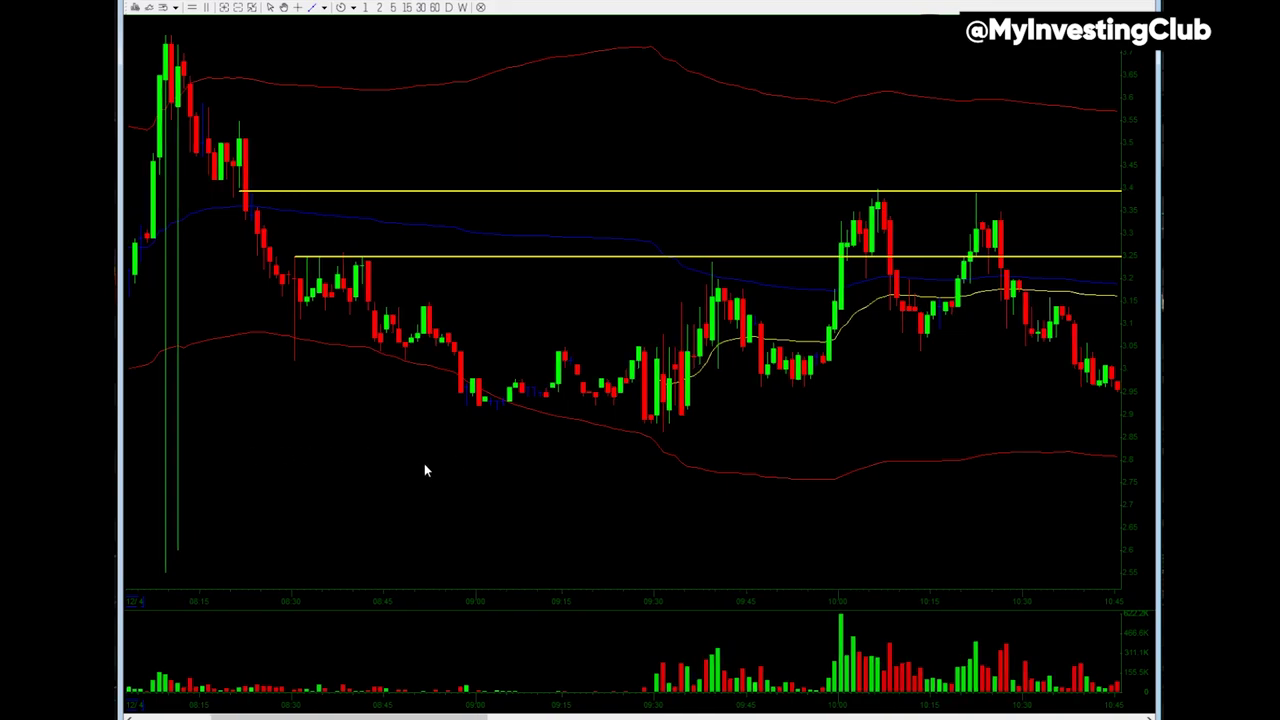
pyautogui.scroll(1, 607, 400)
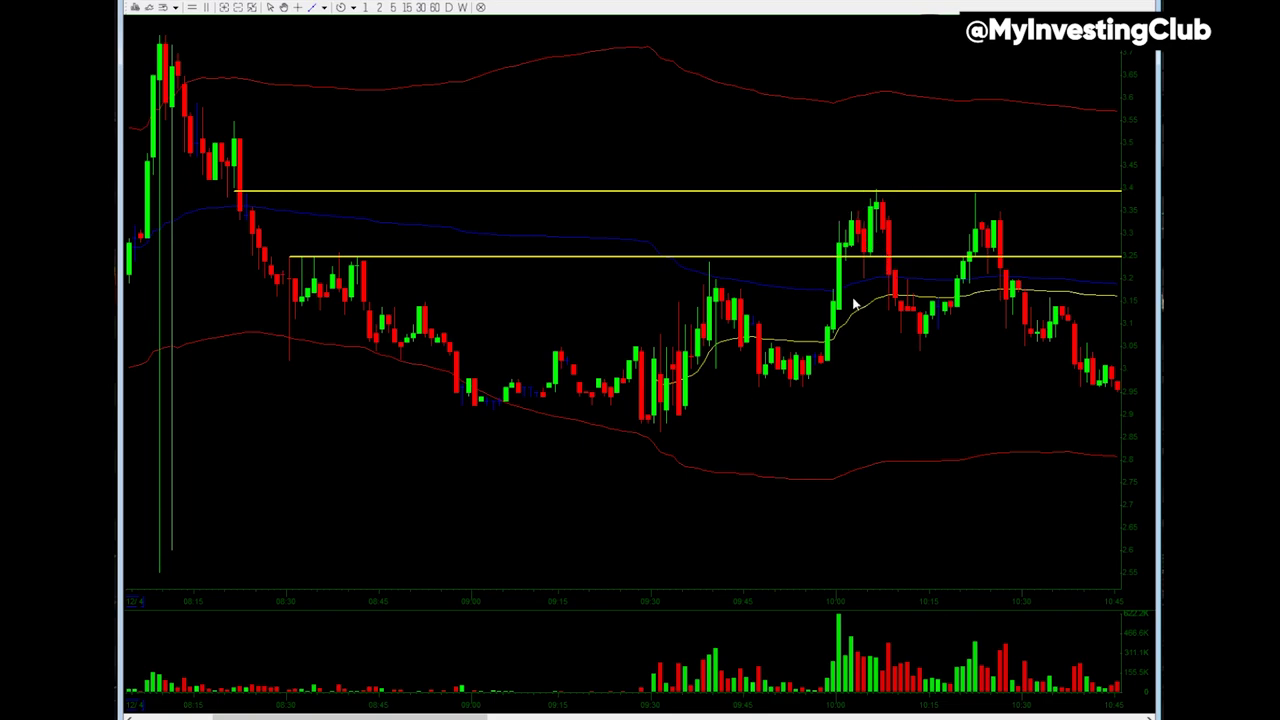
pyautogui.scroll(-1, 866, 321)
pyautogui.scroll(1, 866, 321)
pyautogui.moveTo(843, 290)
pyautogui.scroll(-1, 839, 298)
pyautogui.scroll(4, 836, 302)
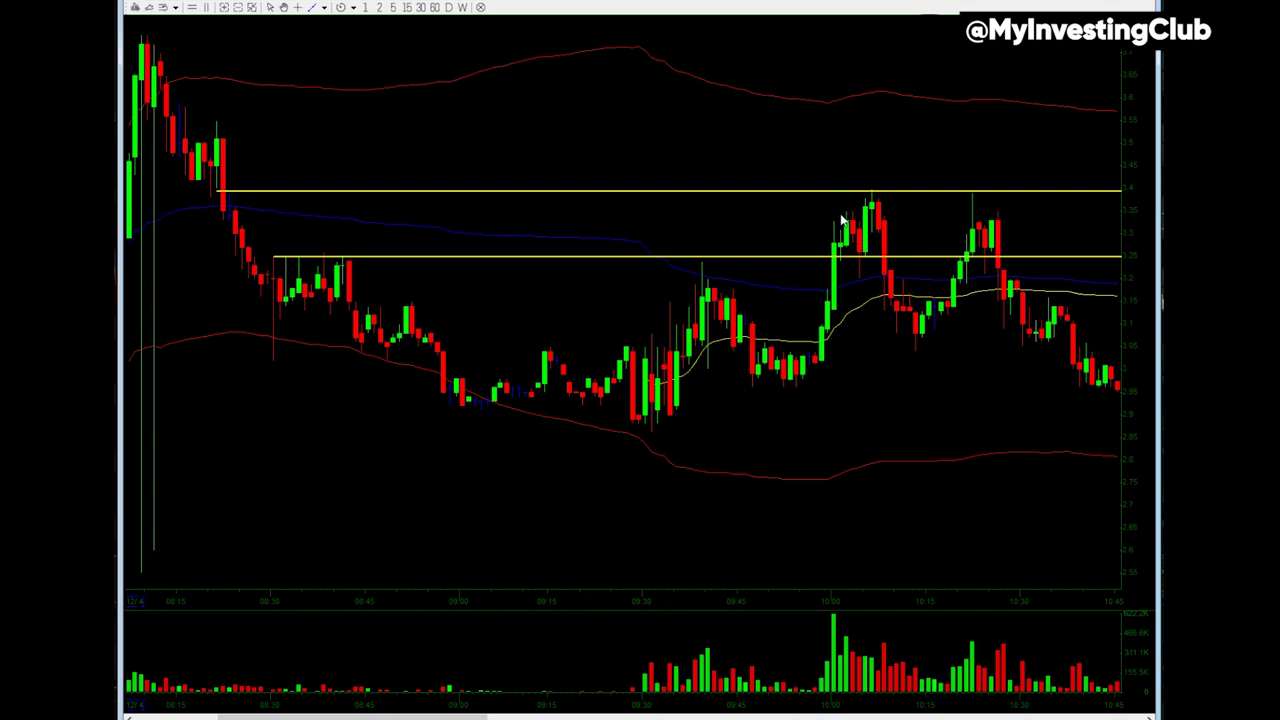
# - Duplicate the 3.25 ray and place the copy as support at about 3.03
pyautogui.rightClick(910, 262)
pyautogui.click(943, 280)
pyautogui.click(966, 355)
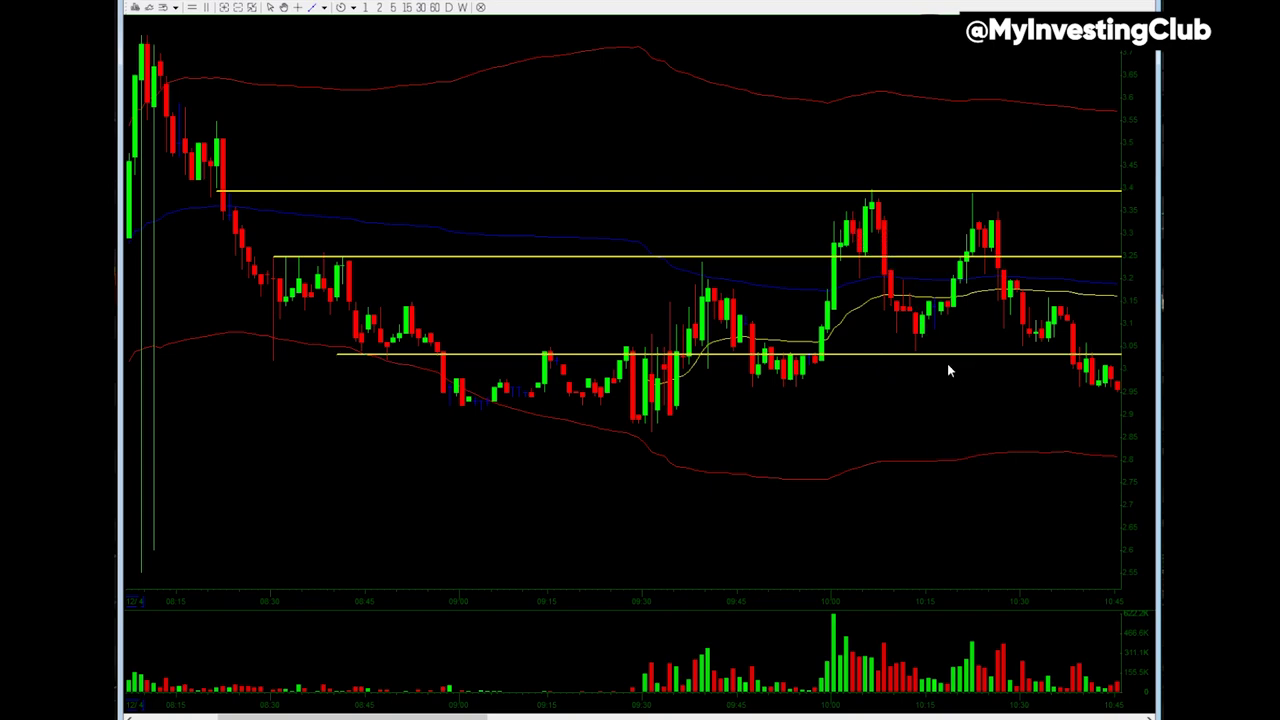
# - Review the morning's price swings against the rays at 3.40, 3.25 and about 3.03
pyautogui.scroll(-1, 903, 434)
pyautogui.scroll(3, 903, 426)
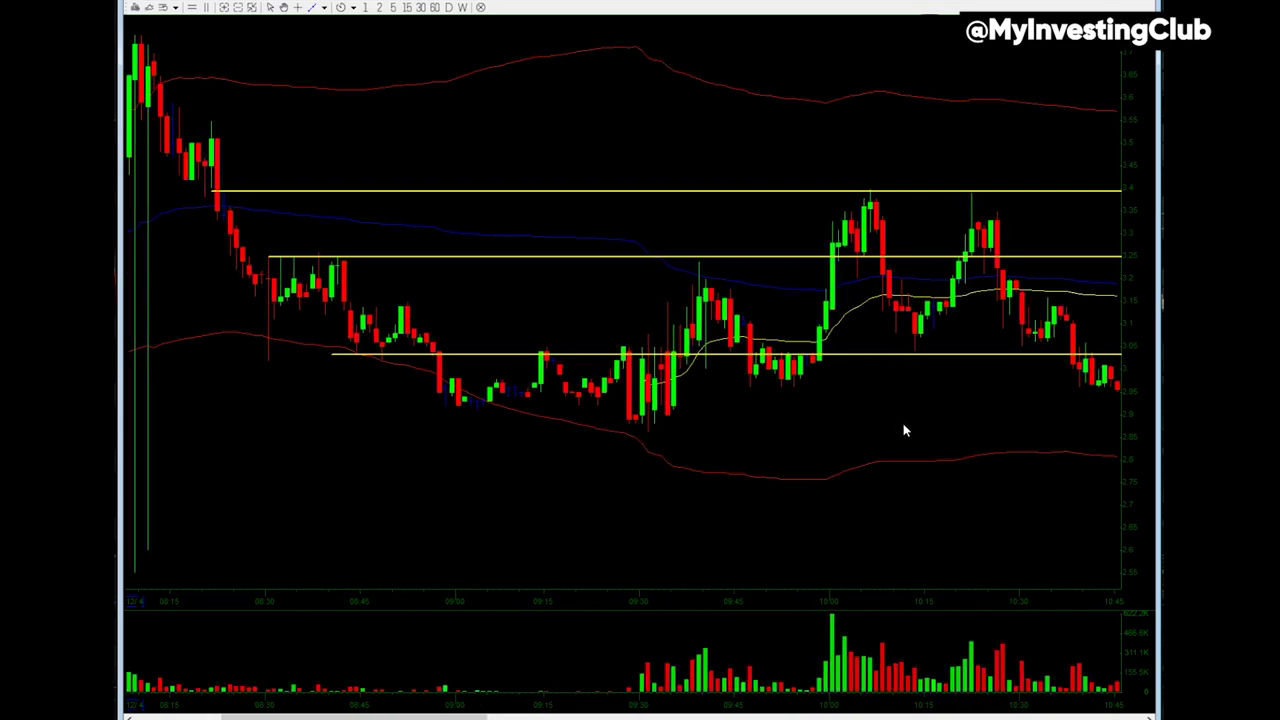
pyautogui.scroll(-2, 906, 420)
pyautogui.scroll(-2, 964, 385)
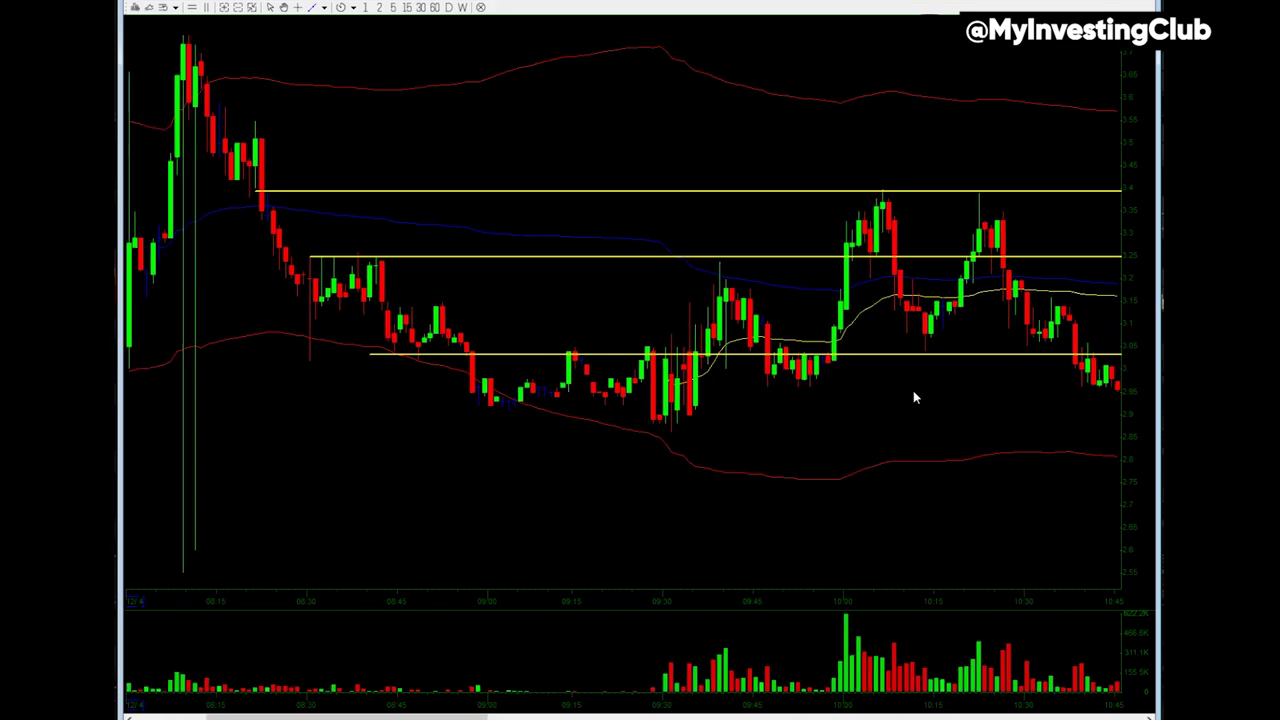
pyautogui.scroll(-1, 757, 296)
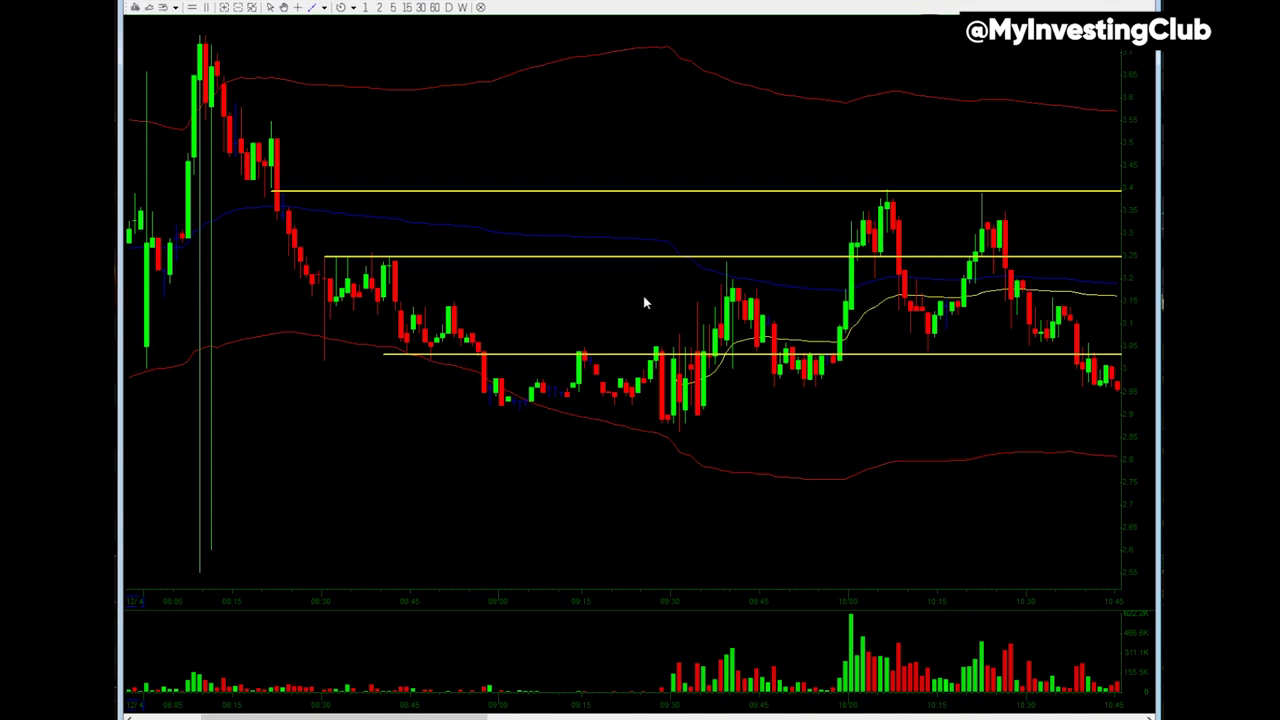
pyautogui.scroll(2, 634, 374)
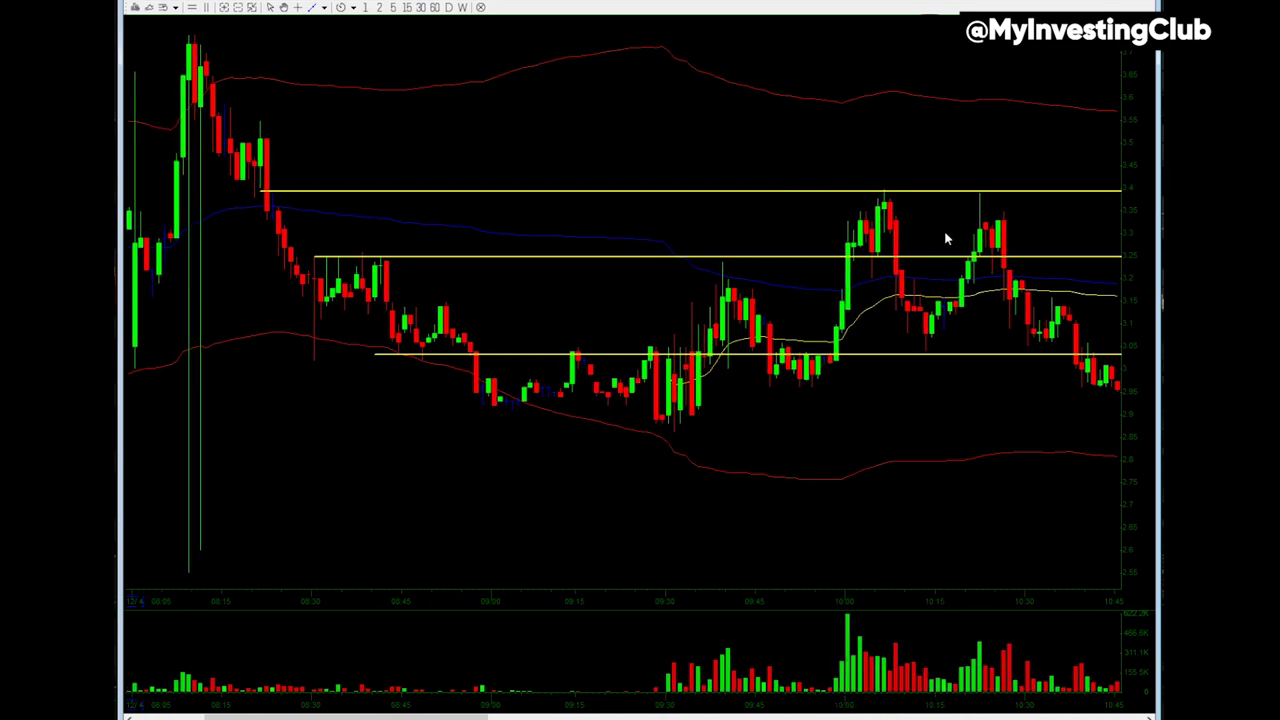
pyautogui.hscroll(-10, 225, 68)
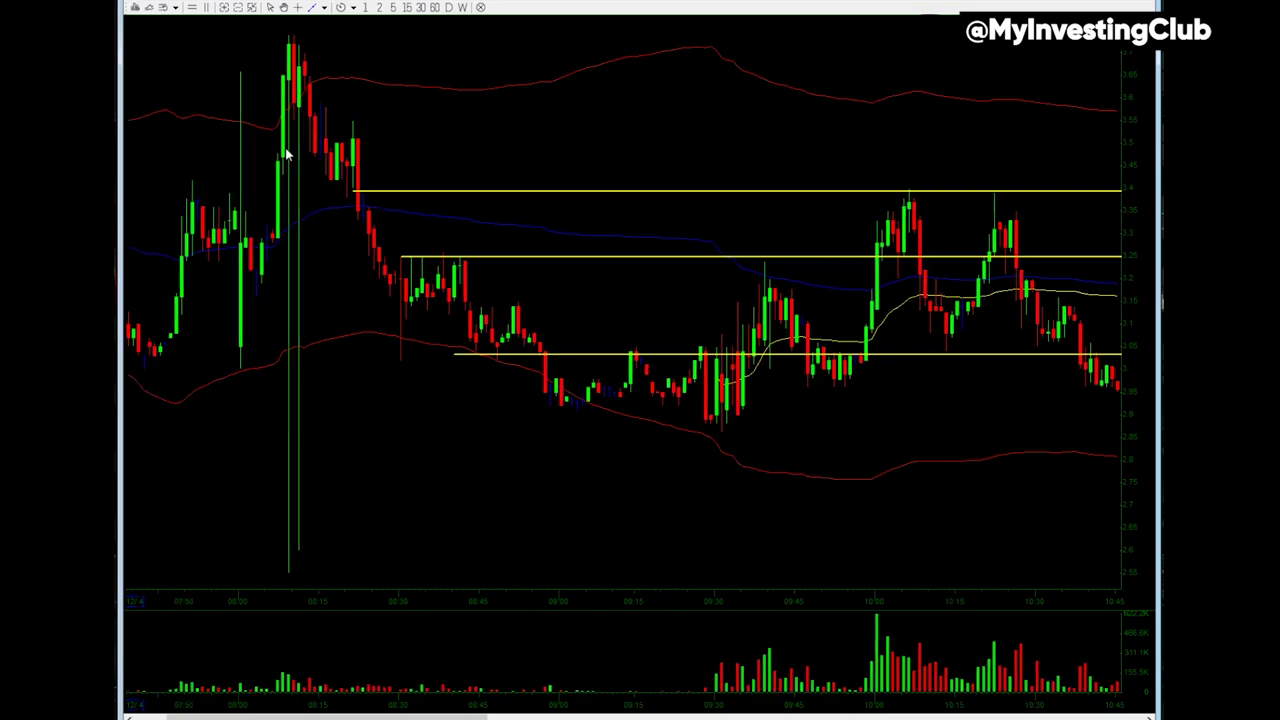
pyautogui.scroll(-5, 325, 135)
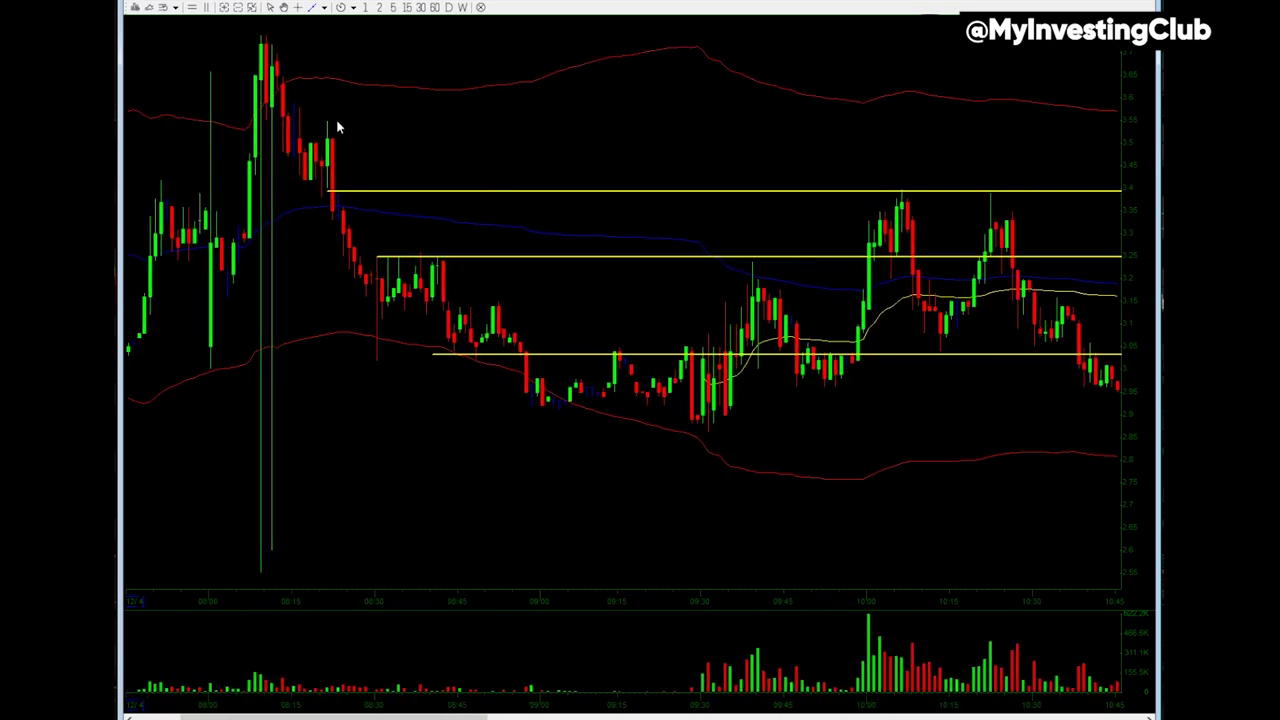
pyautogui.scroll(-1, 346, 136)
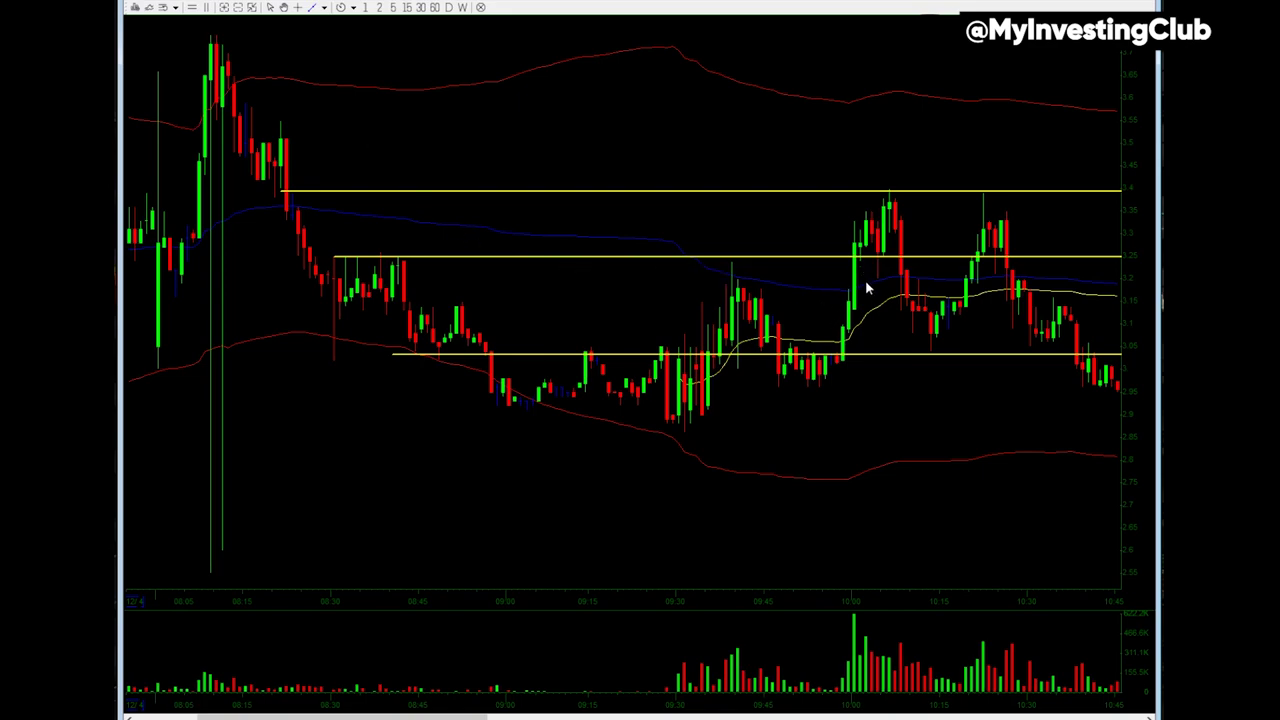
# - Switch back to the stock chart that has the yellow ray at 4.80
pyautogui.moveTo(755, 500)
pyautogui.press('Return')
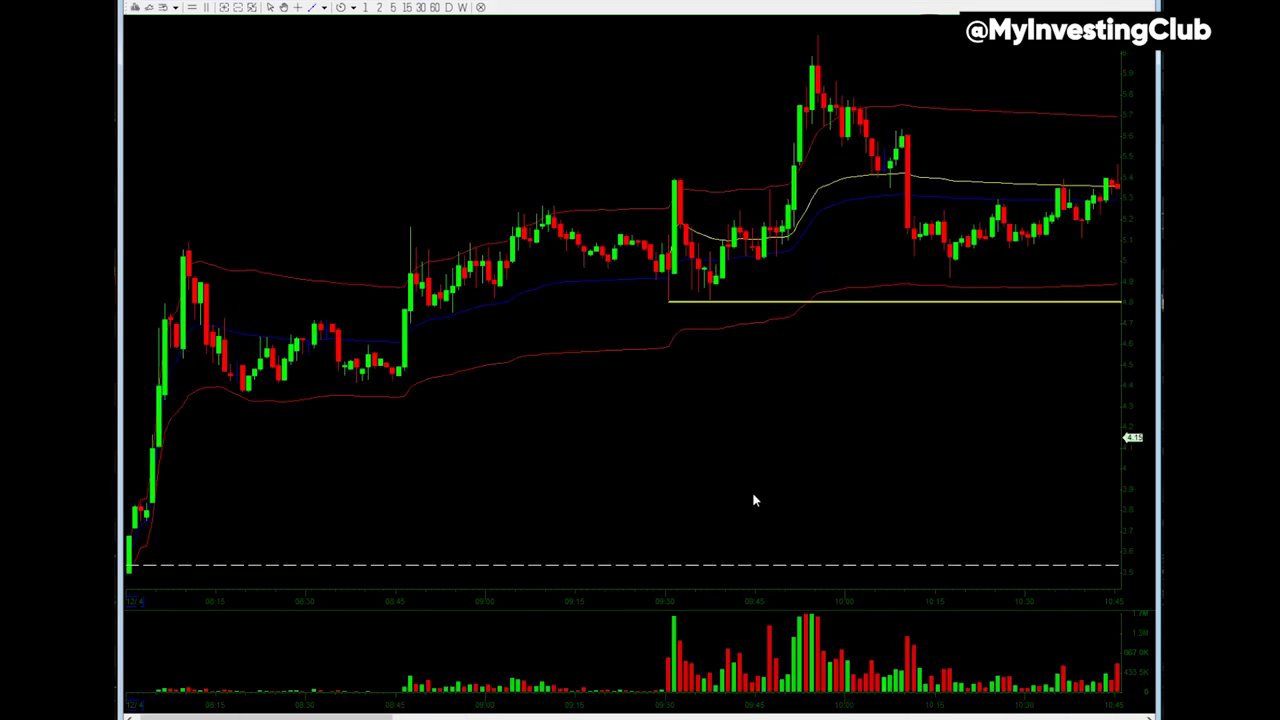
# - Review the price action from the premarket to about 11:10 relative to the 4.80 ray
pyautogui.scroll(-1, 668, 322)
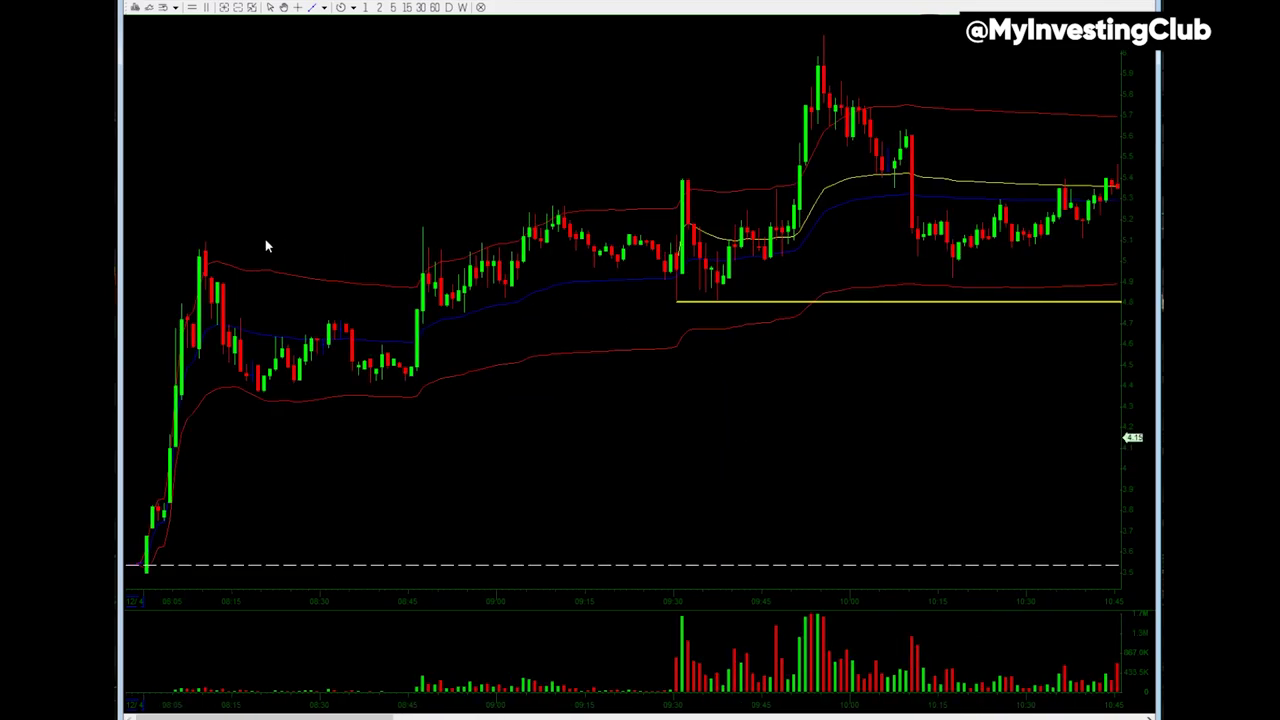
pyautogui.scroll(-3, 634, 449)
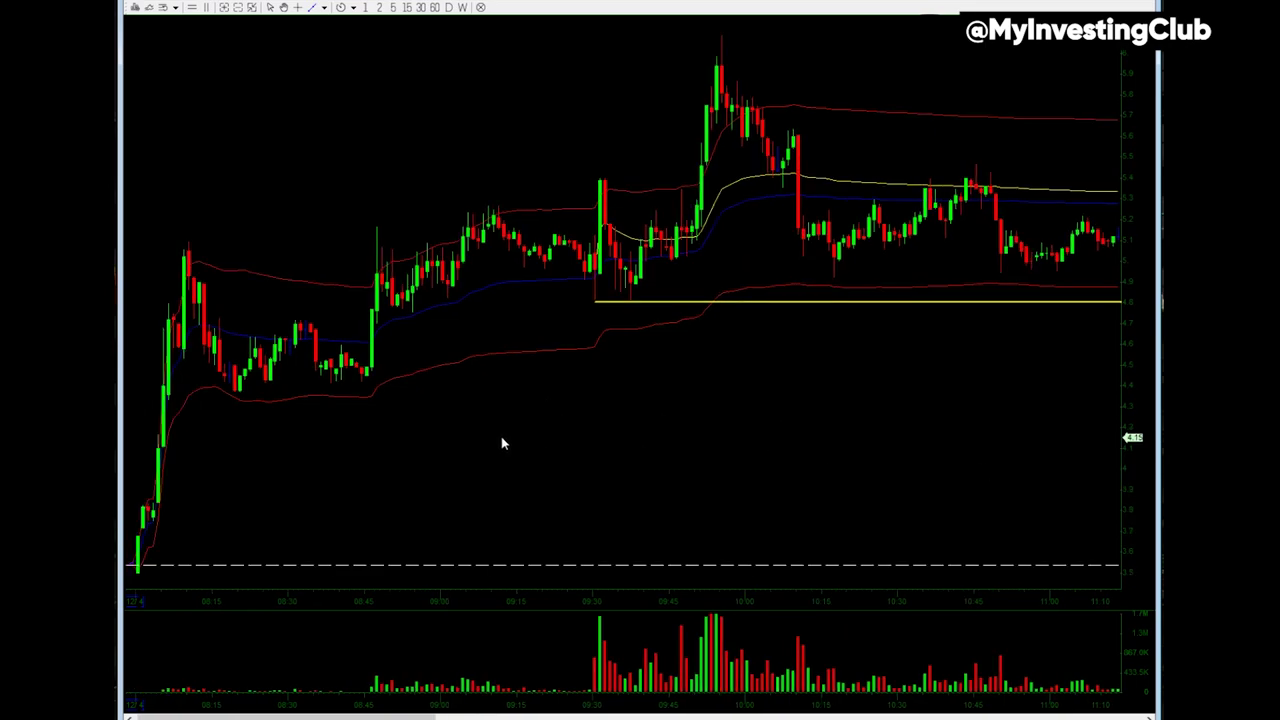
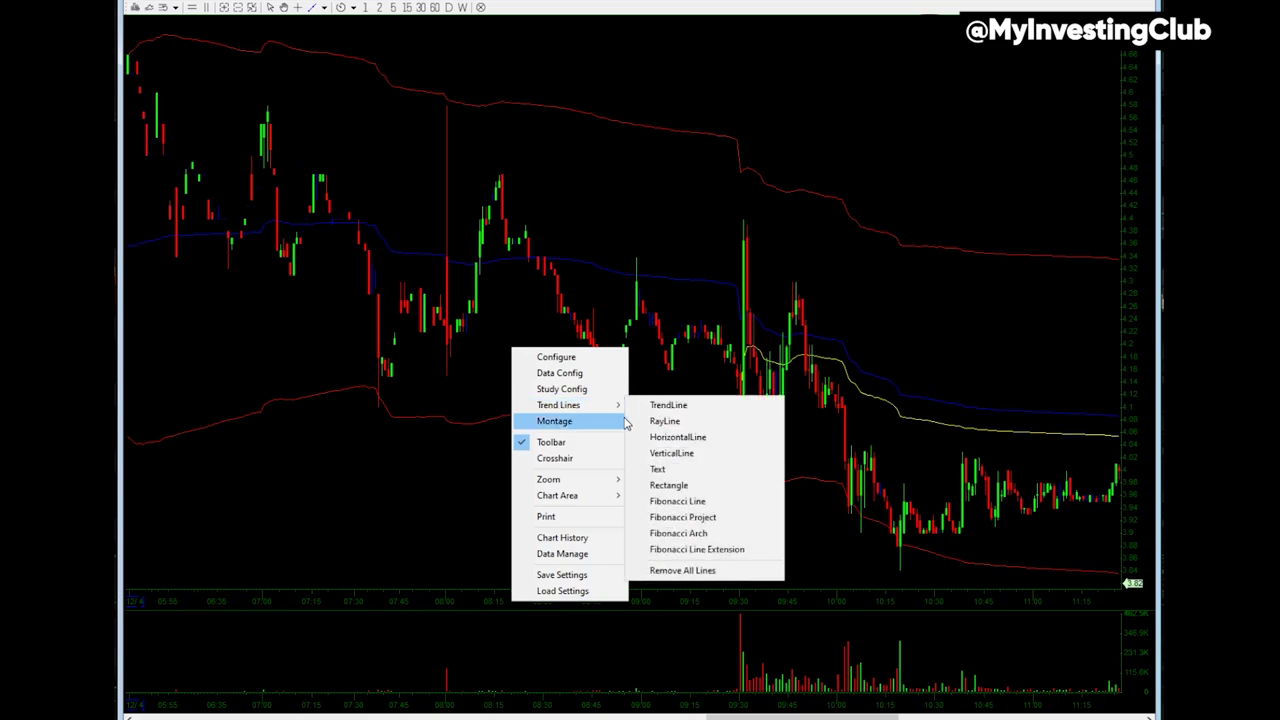
# - Draw a ray at about 4.50 from the 07:00 premarket peak, then duplicate it and place the copy at about 4.41
pyautogui.click(665, 422)
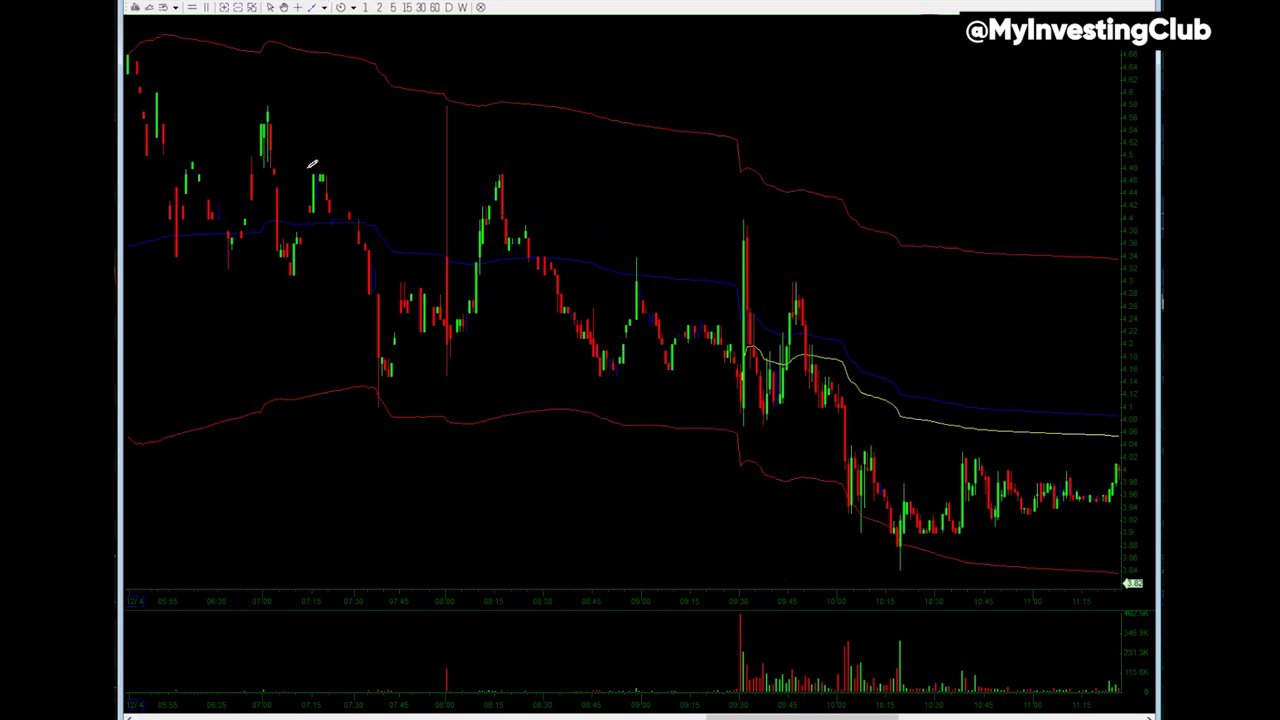
pyautogui.moveTo(258, 160)
pyautogui.mouseDown()
pyautogui.moveTo(429, 143)
pyautogui.moveTo(516, 164)
pyautogui.moveTo(518, 151)
pyautogui.mouseUp()
pyautogui.rightClick(518, 151)
pyautogui.click(538, 176)
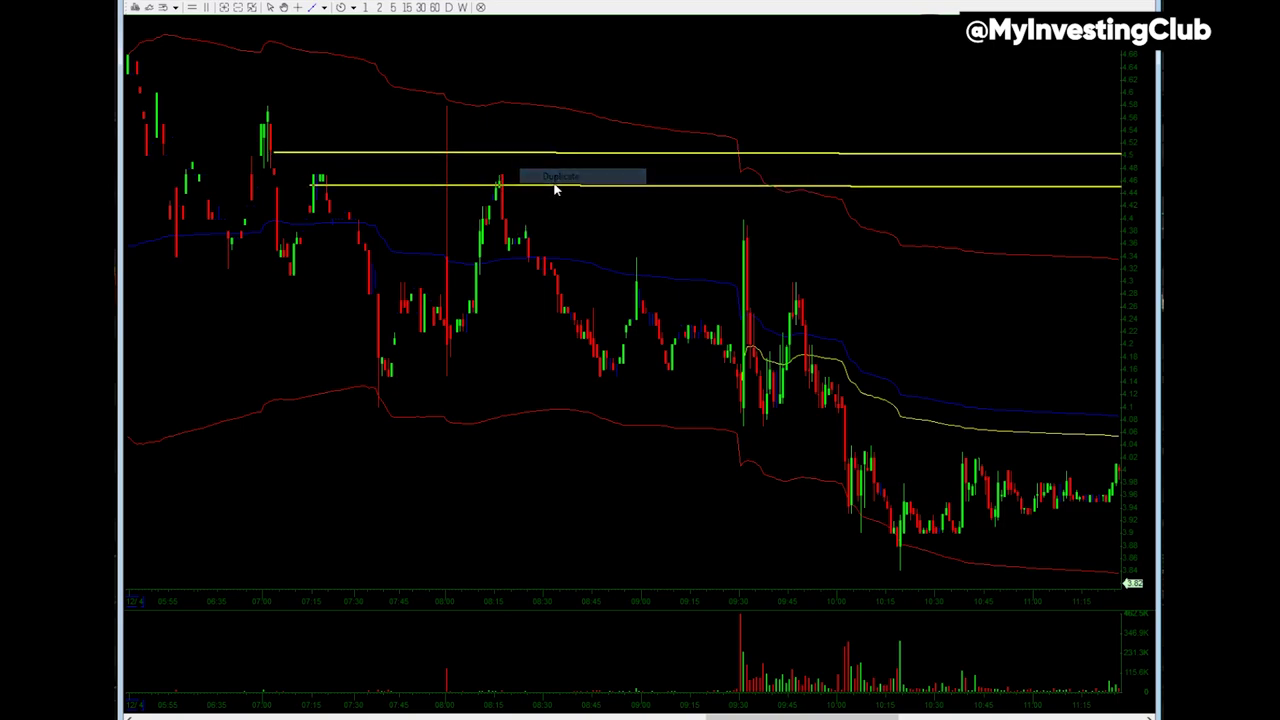
pyautogui.click(613, 212)
# - Examine how price behaves beneath the rays at about 4.50 and 4.41 before and after the 09:30 open
pyautogui.scroll(4, 454, 306)
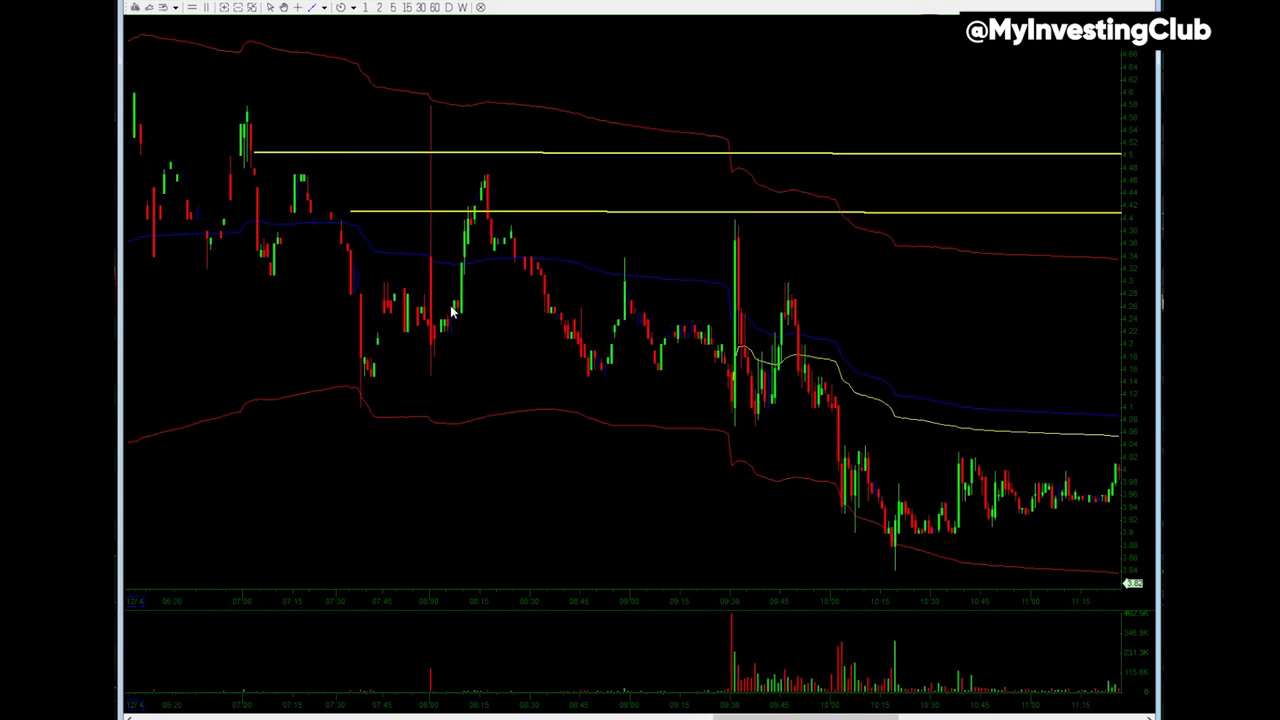
pyautogui.scroll(1, 492, 222)
pyautogui.scroll(5, 557, 268)
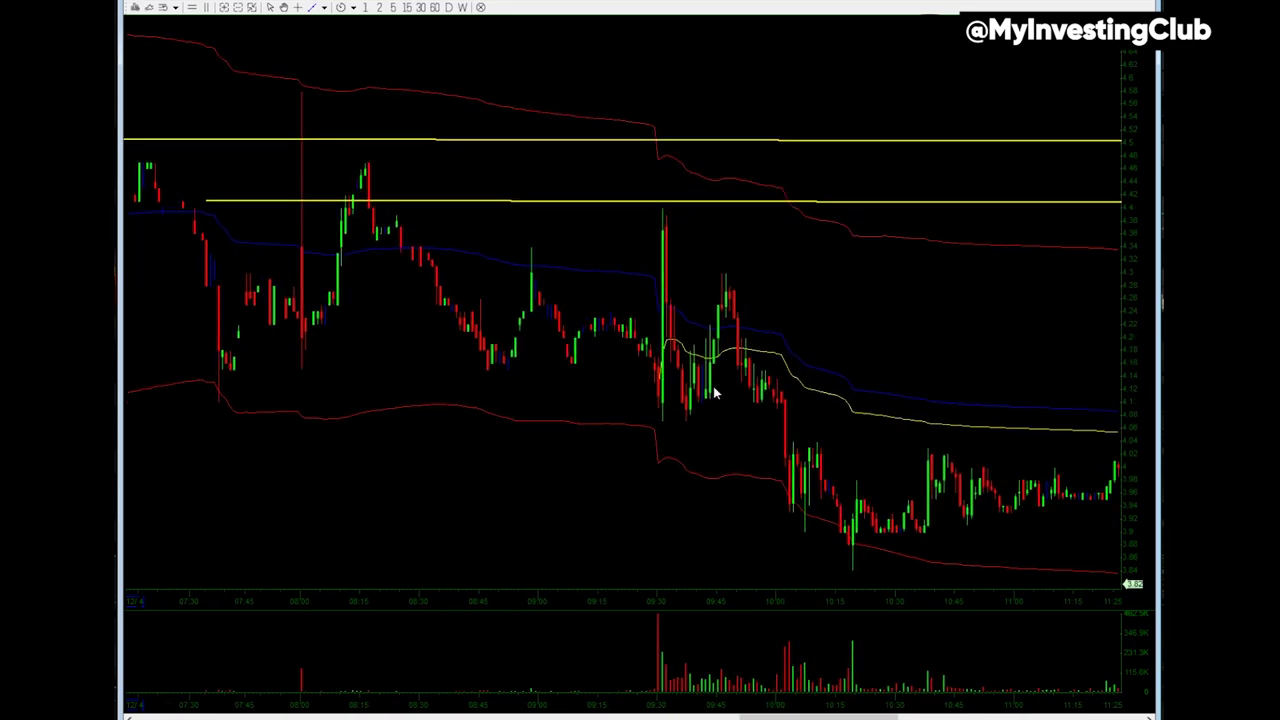
pyautogui.scroll(-1, 510, 238)
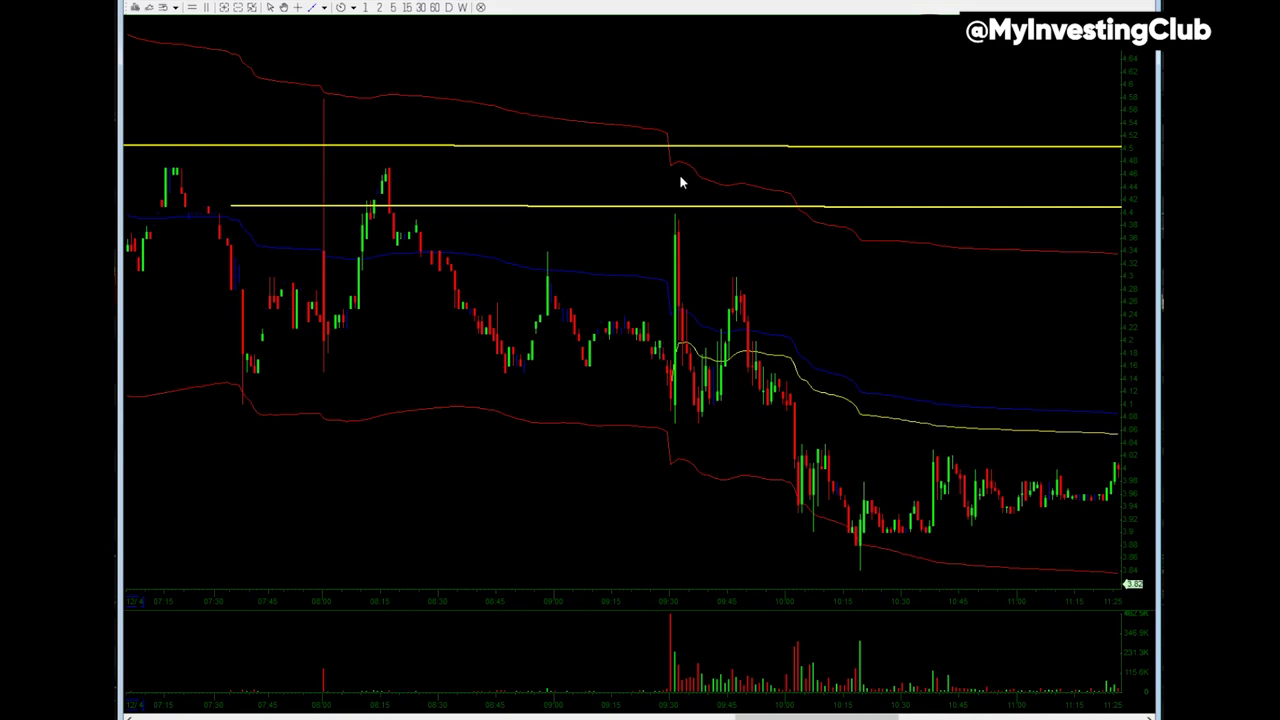
pyautogui.scroll(2, 606, 289)
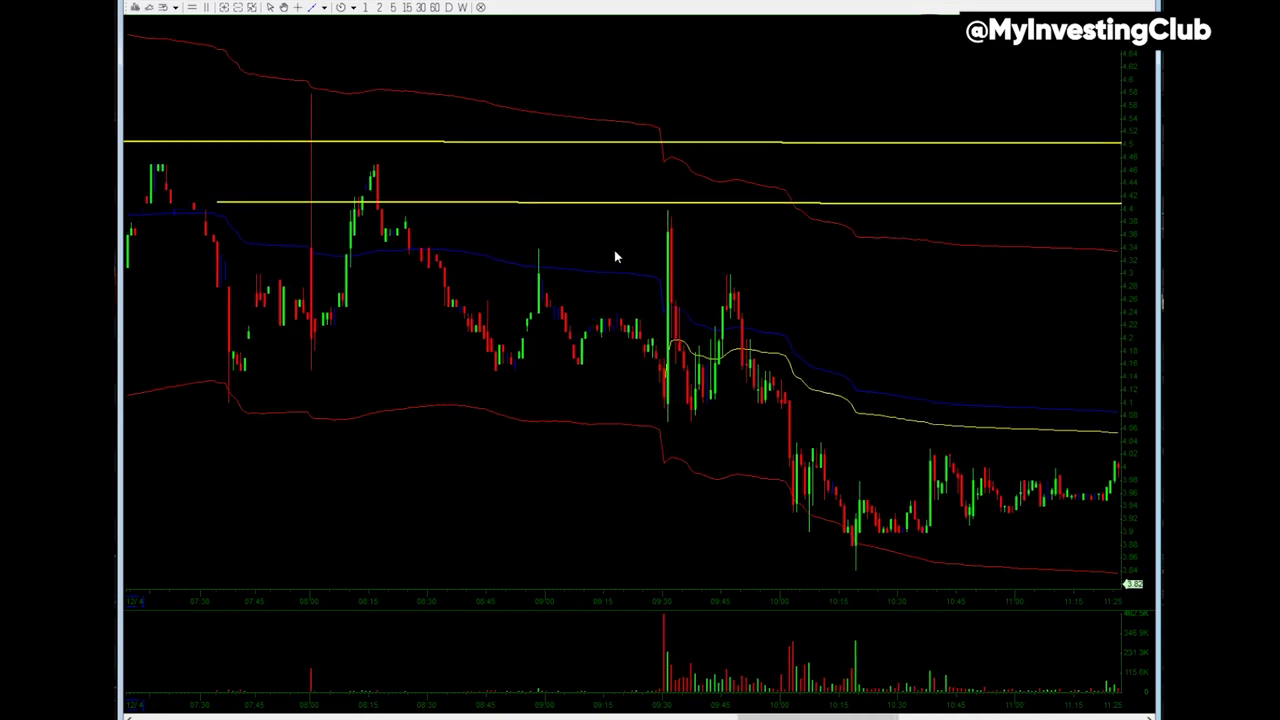
pyautogui.scroll(1, 625, 265)
pyautogui.scroll(-2, 625, 265)
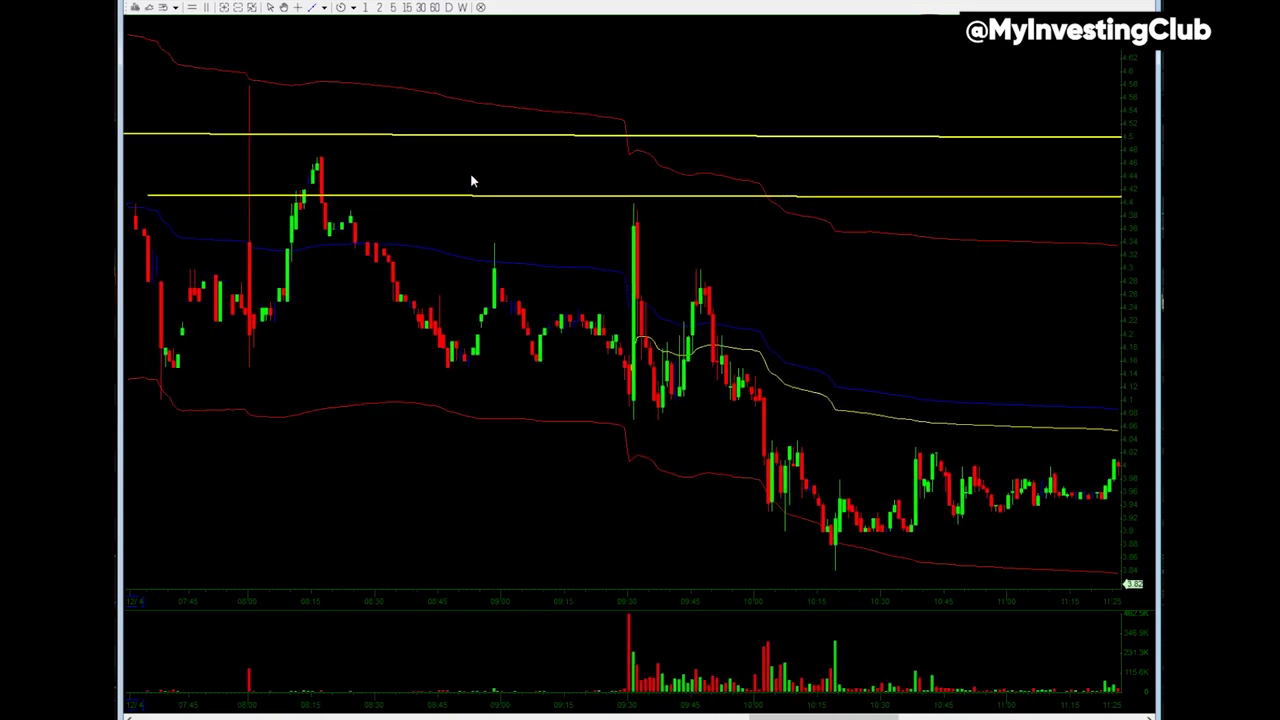
# - Remove both yellow rays, at about 4.50 and 4.41, from the chart
pyautogui.rightClick(399, 139)
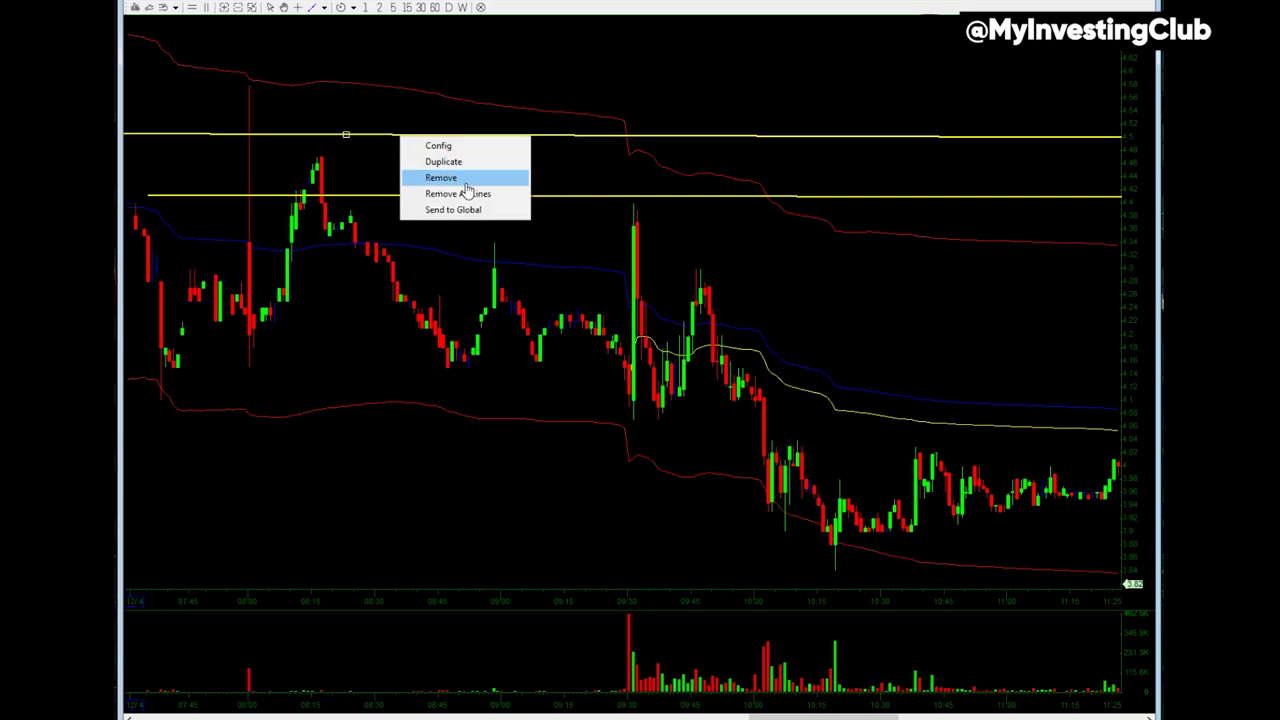
pyautogui.click(466, 178)
pyautogui.rightClick(487, 198)
pyautogui.click(545, 238)
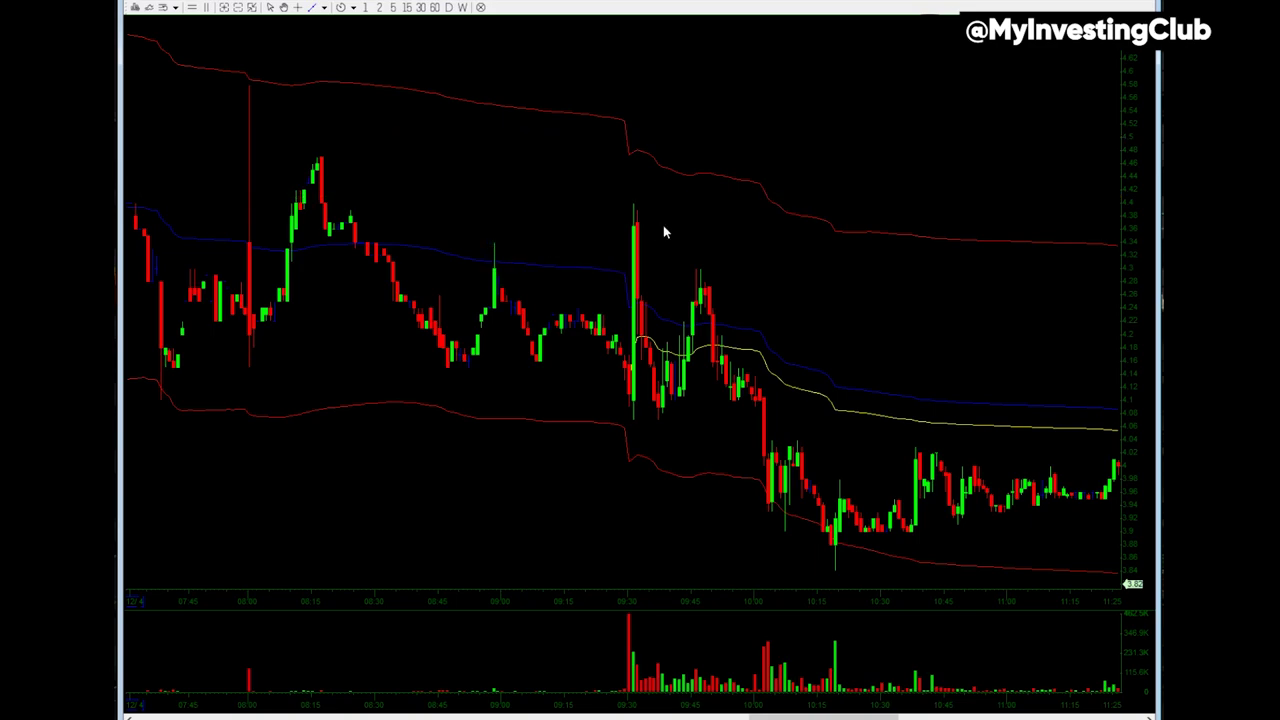
pyautogui.rightClick(663, 225)
pyautogui.moveTo(740, 284)
pyautogui.click(808, 303)
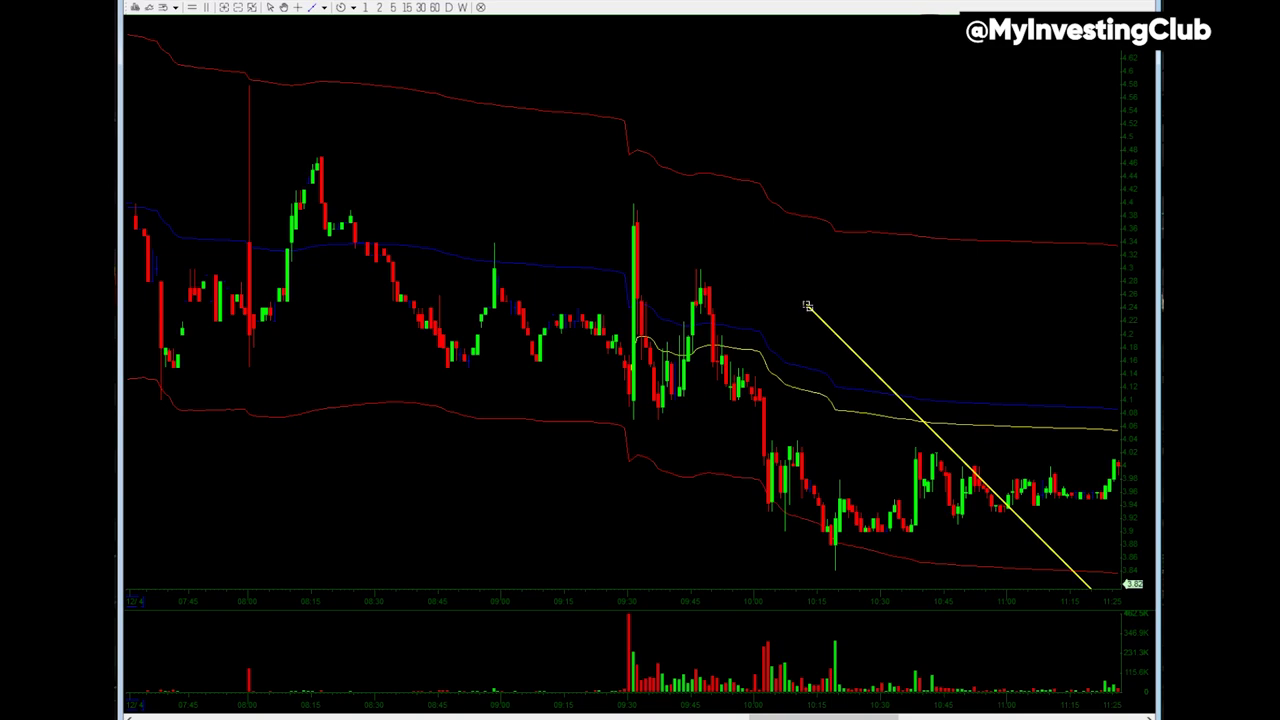
pyautogui.moveTo(815, 312); pyautogui.dragTo(819, 312)
pyautogui.rightClick(819, 313)
pyautogui.click(877, 371)
# - Draw a horizontal line at 4.40 on the high of the 09:30 opening spike
pyautogui.rightClick(614, 234)
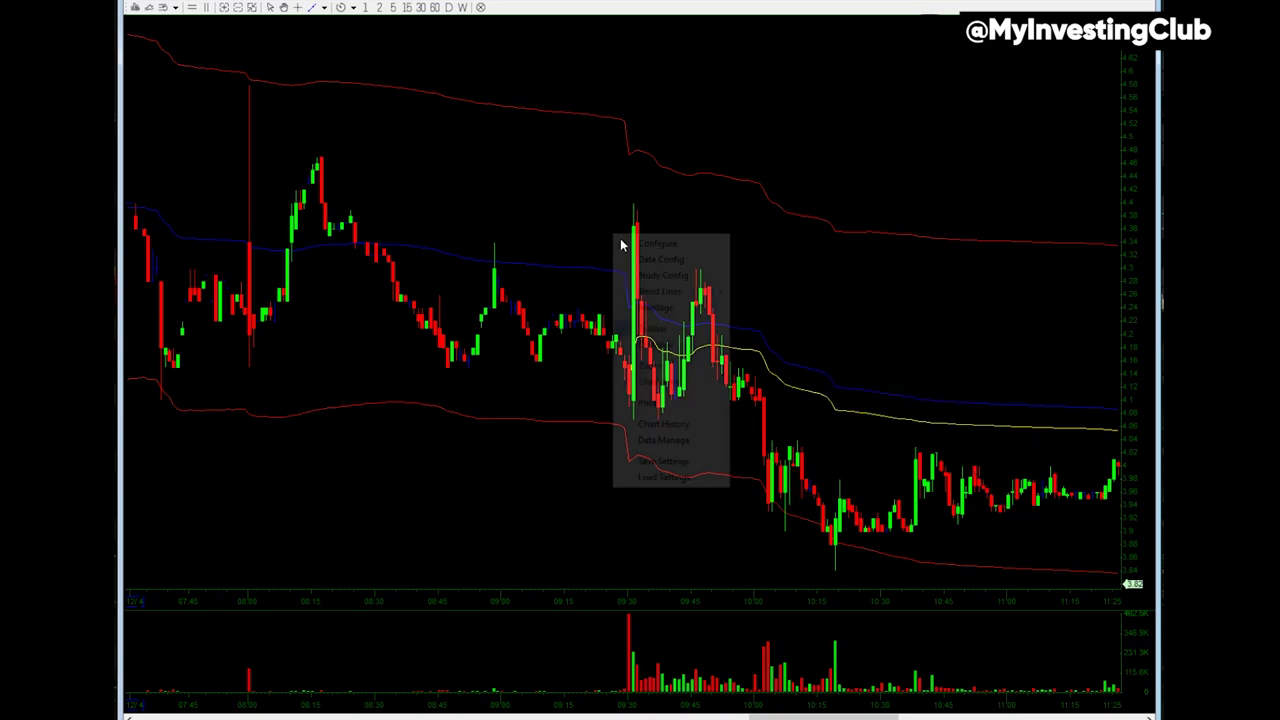
pyautogui.moveTo(705, 298)
pyautogui.click(775, 323)
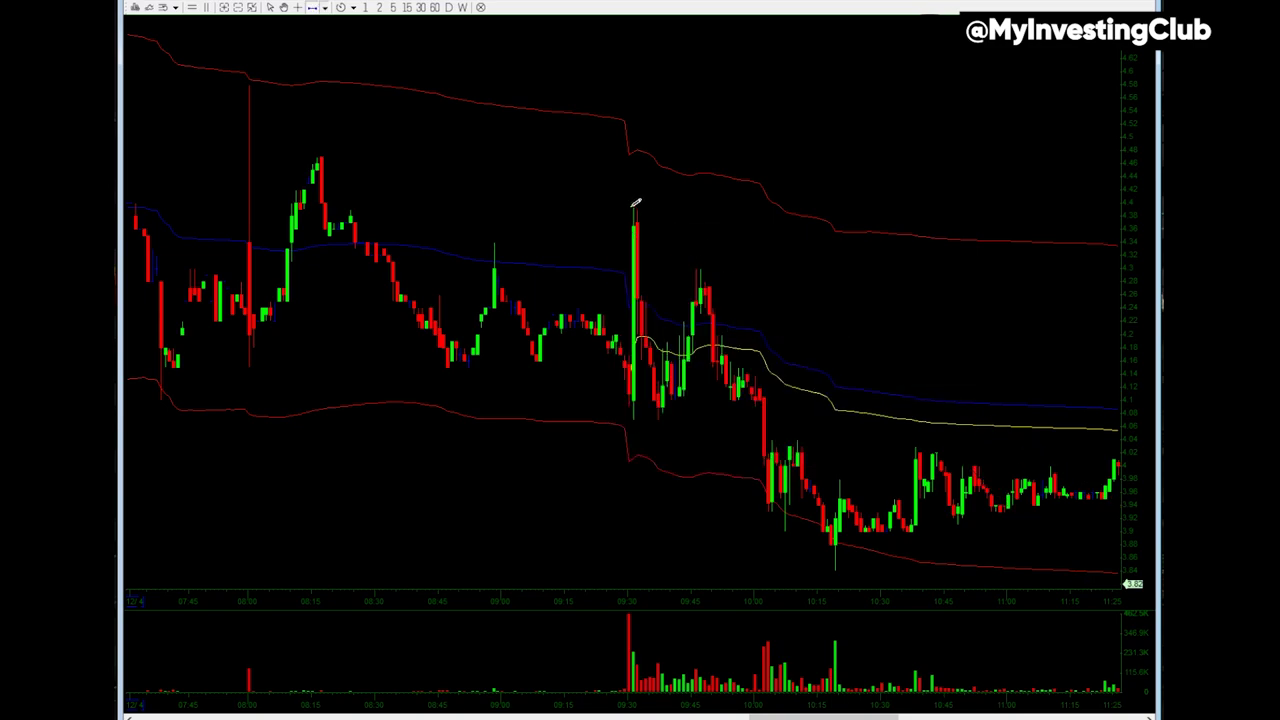
pyautogui.click(633, 205)
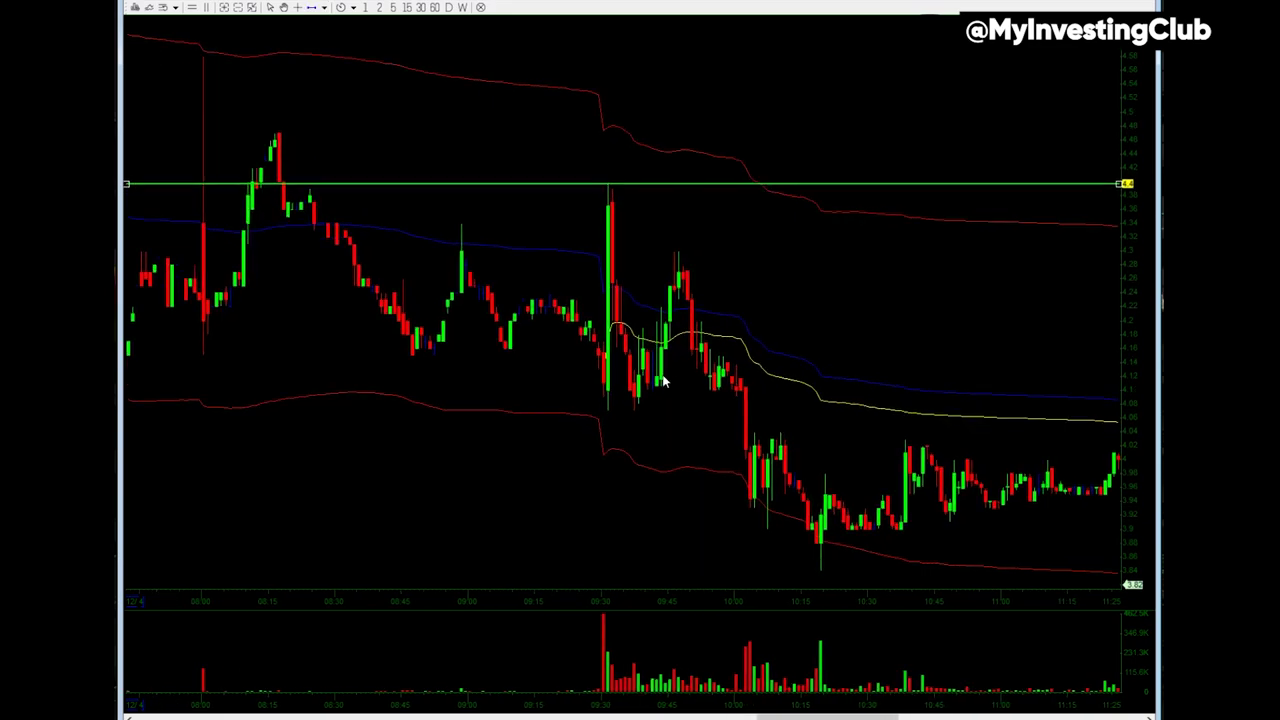
pyautogui.scroll(2, 515, 275)
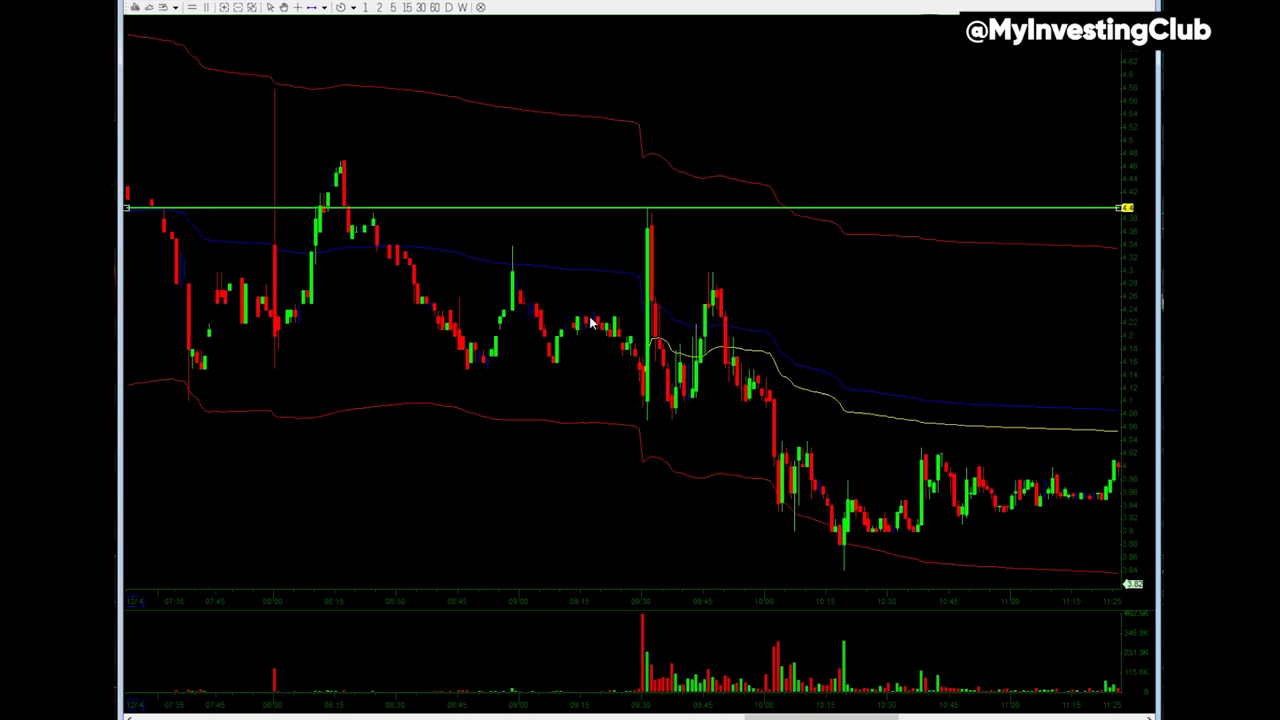
# - Hide the upper and lower standard deviation bands of the blue VWAP in the study configuration
pyautogui.rightClick(466, 325)
pyautogui.click(560, 372)
pyautogui.doubleClick(705, 294)
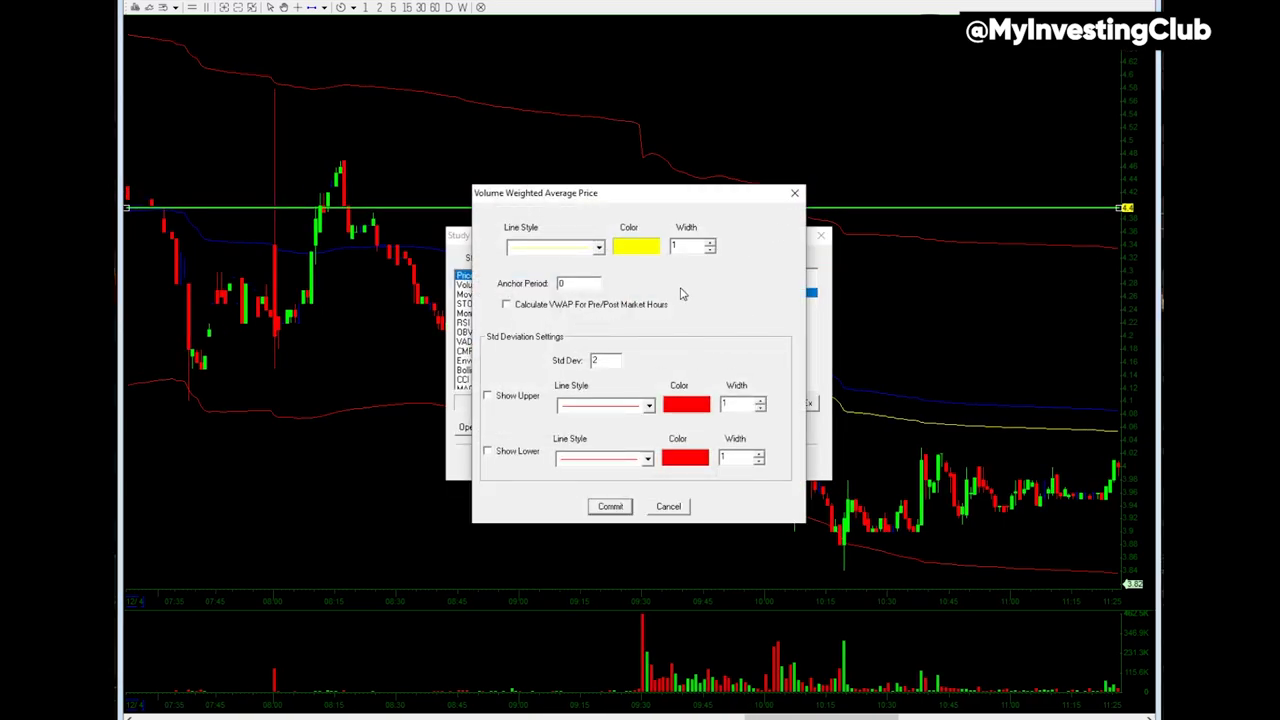
pyautogui.click(794, 192)
pyautogui.doubleClick(700, 283)
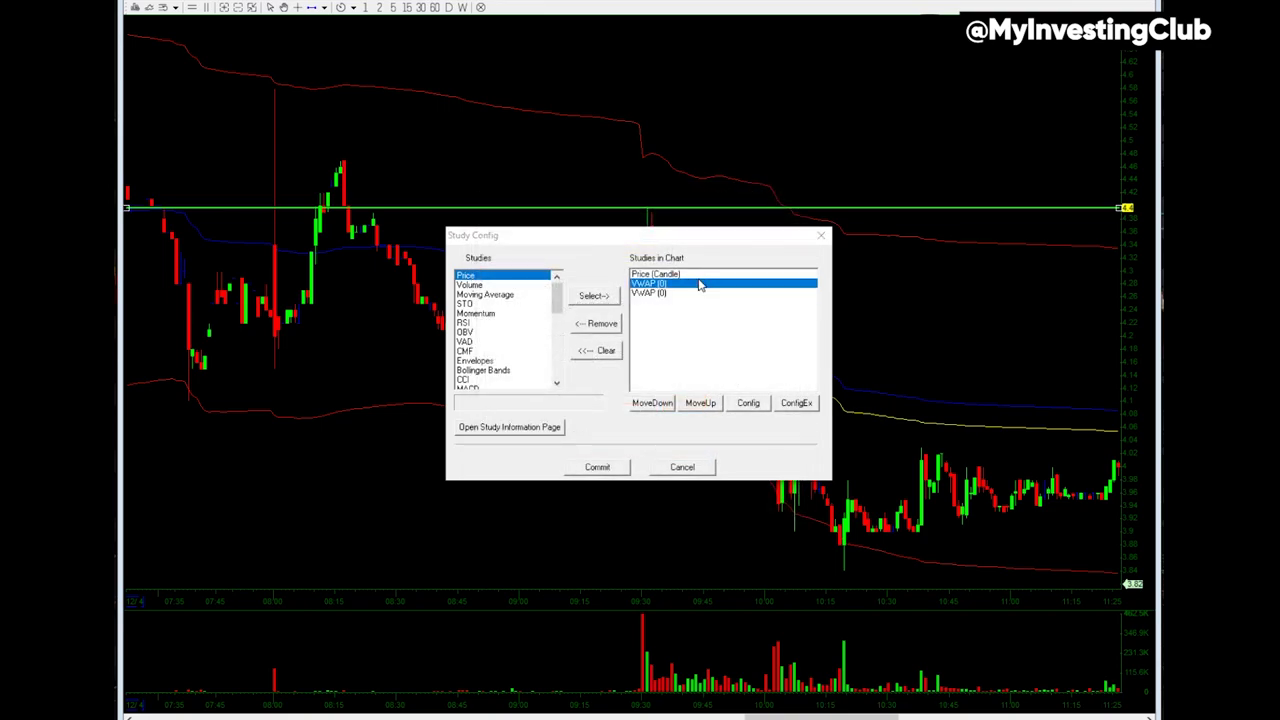
pyautogui.click(610, 506)
pyautogui.click(600, 463)
# - Examine how price moves around the 4.40 line and both VWAPs before and after the 09:30 open
pyautogui.moveTo(480, 218); pyautogui.dragTo(586, 302)
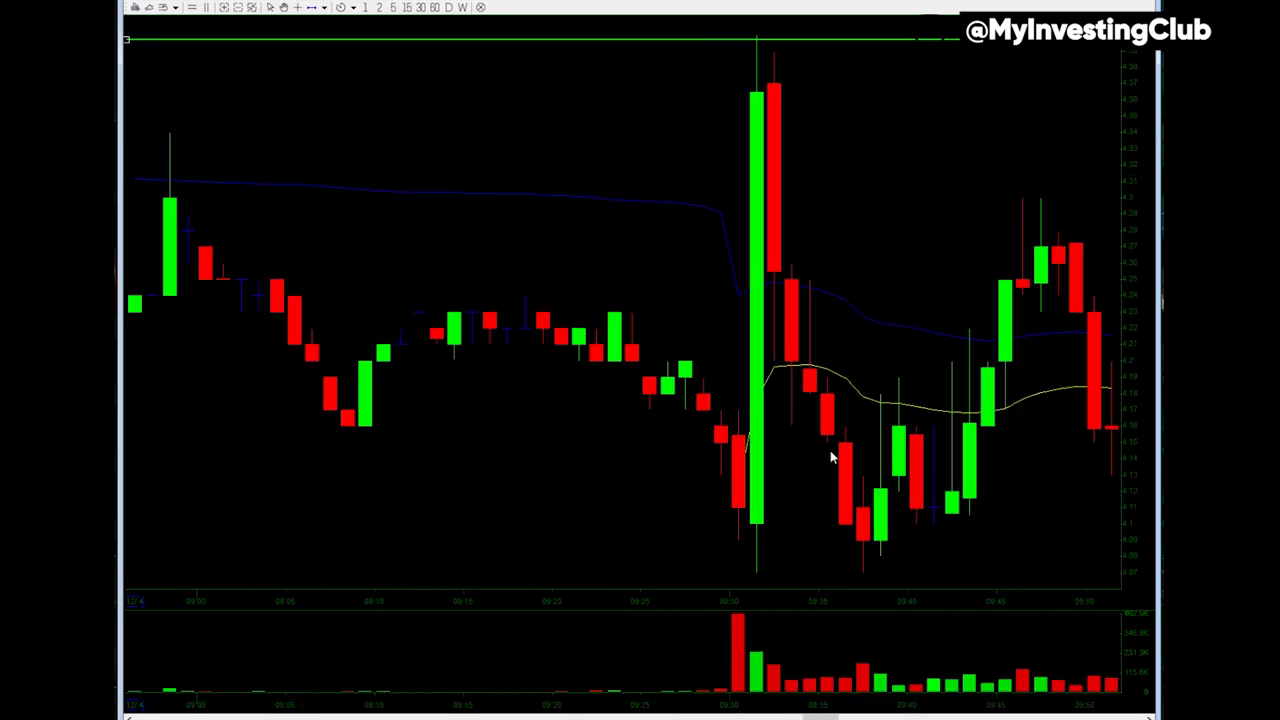
pyautogui.click(239, 8)
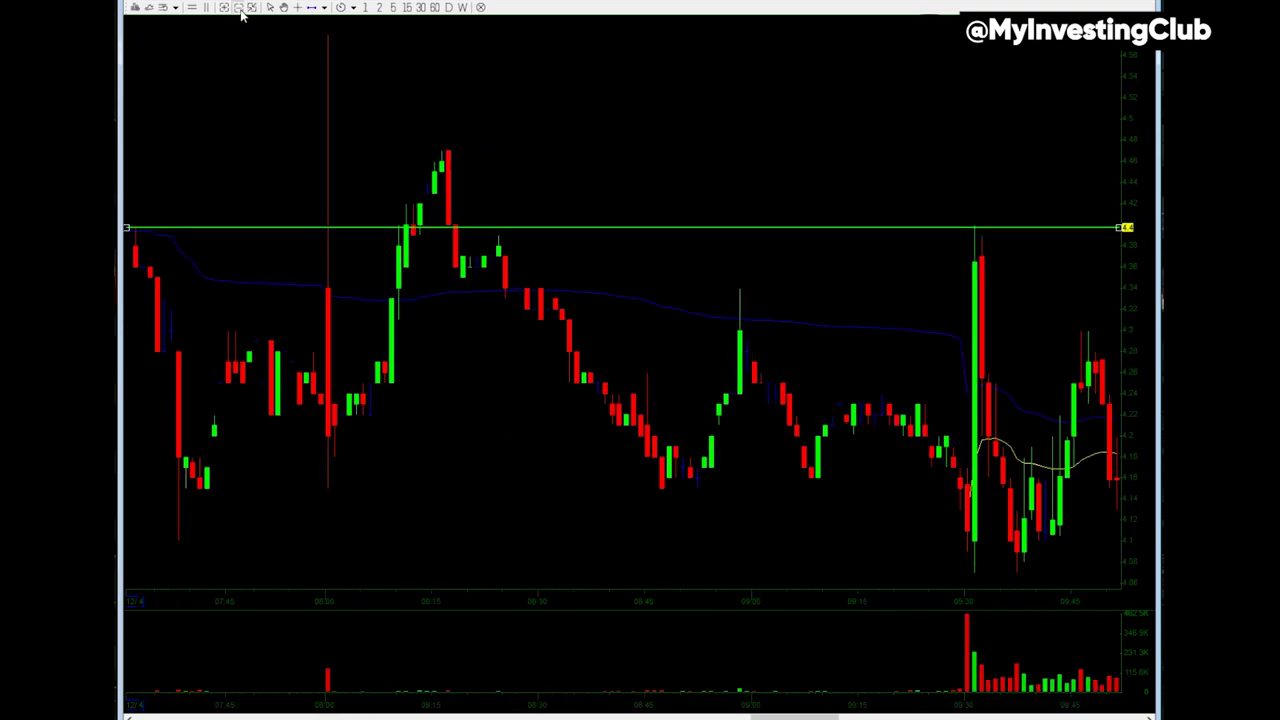
pyautogui.click(239, 8)
pyautogui.click(239, 8)
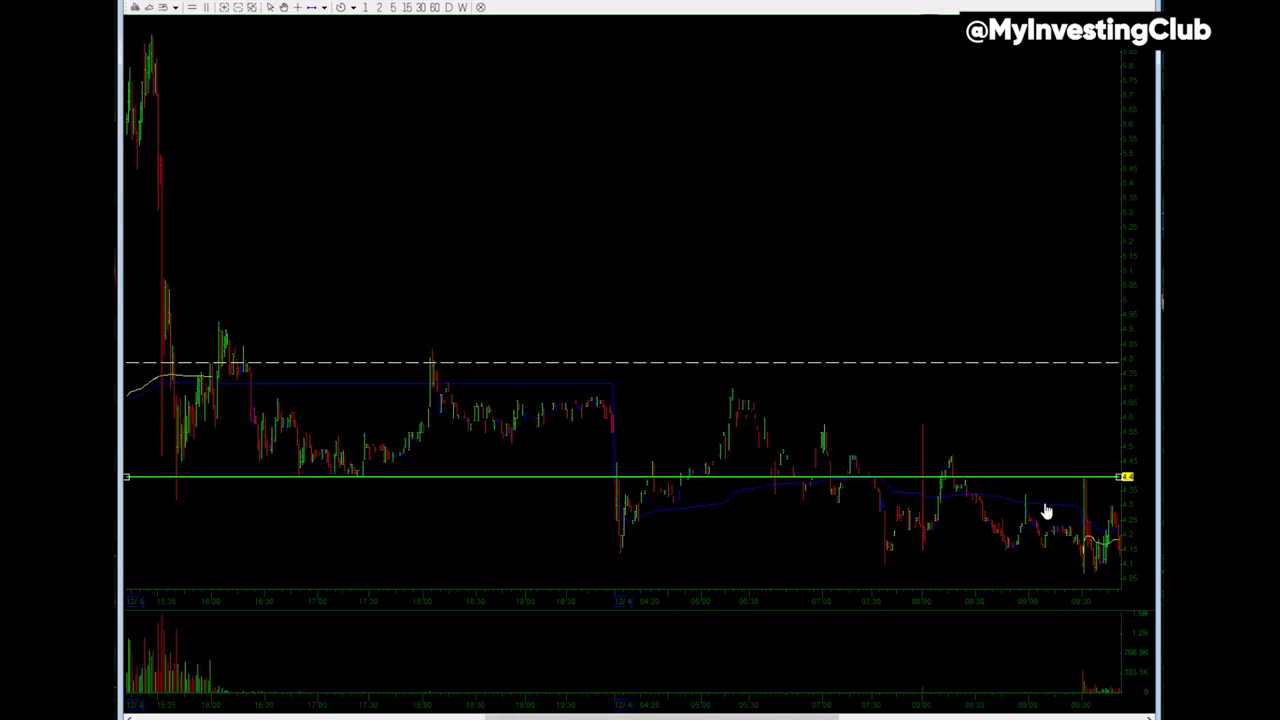
pyautogui.scroll(10, 1046, 511)
pyautogui.scroll(4, 670, 370)
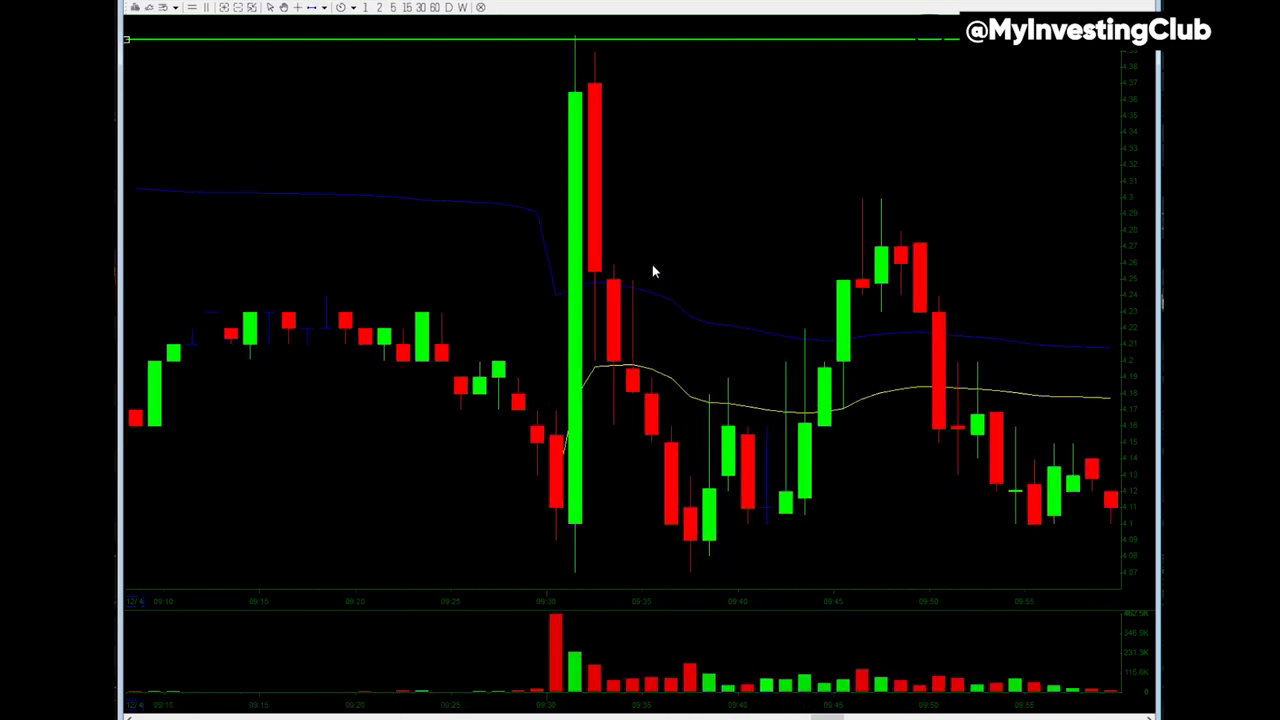
pyautogui.click(239, 8)
pyautogui.click(241, 9)
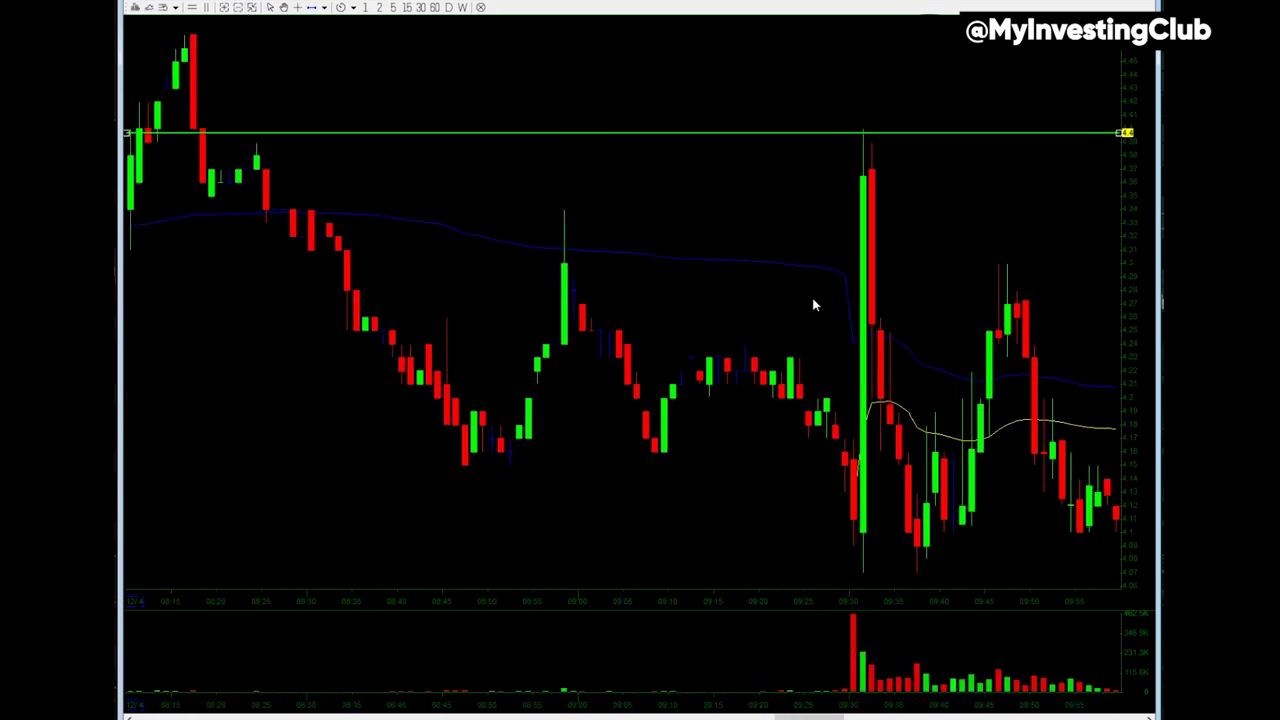
pyautogui.scroll(3, 1007, 435)
pyautogui.scroll(-2, 980, 381)
# - Review the previous days' price action around the 4.40 line, including on 15-minute candles
pyautogui.click(238, 7)
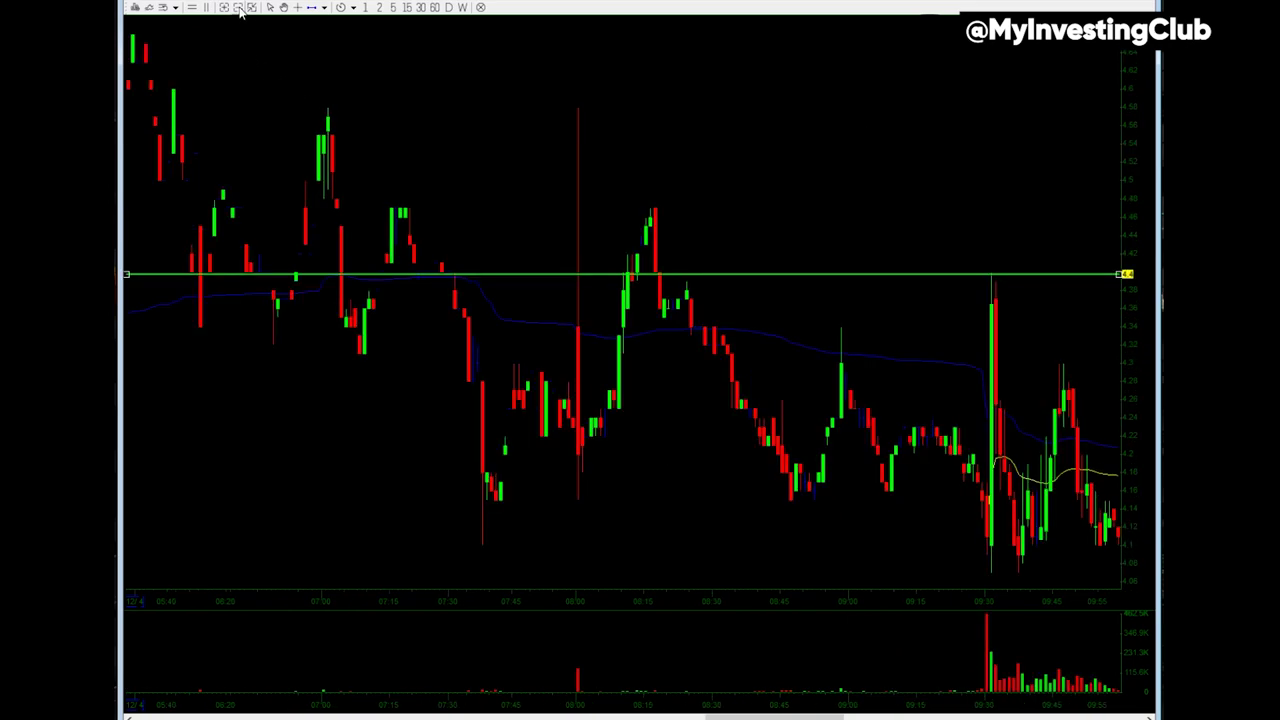
pyautogui.click(238, 7)
pyautogui.click(238, 7)
pyautogui.click(238, 8)
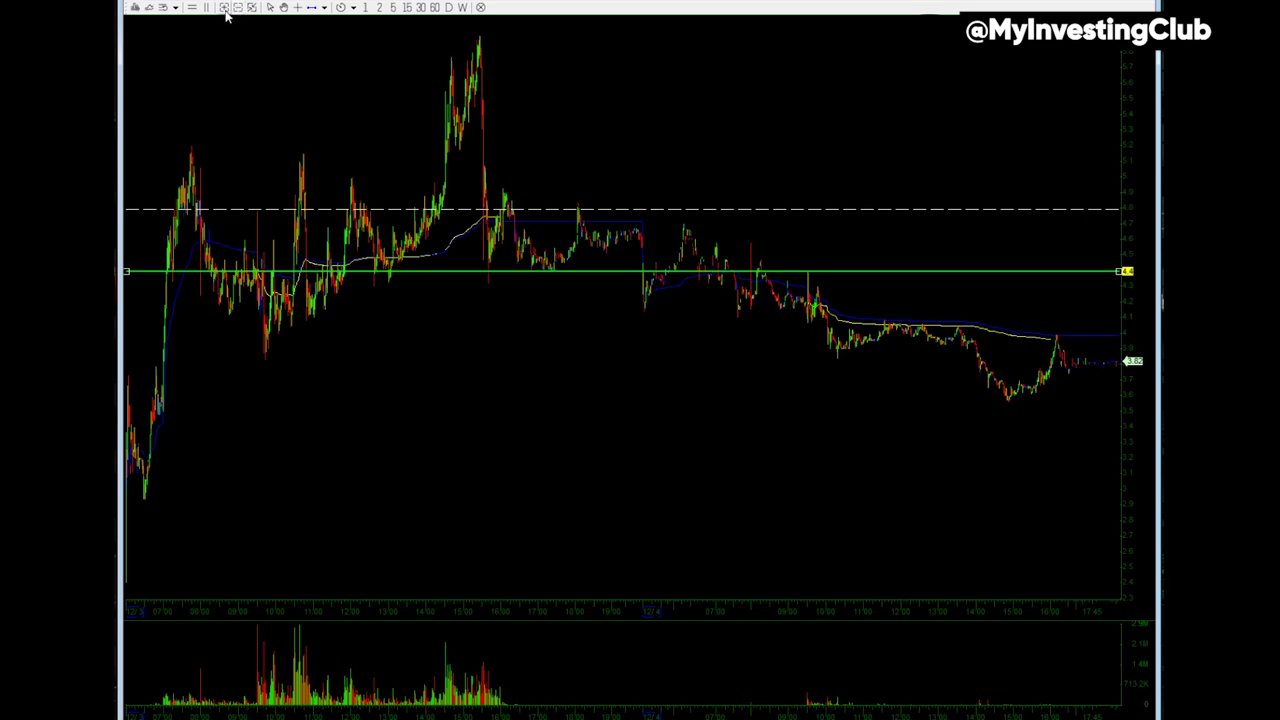
pyautogui.click(225, 8)
pyautogui.click(225, 8)
pyautogui.click(406, 8)
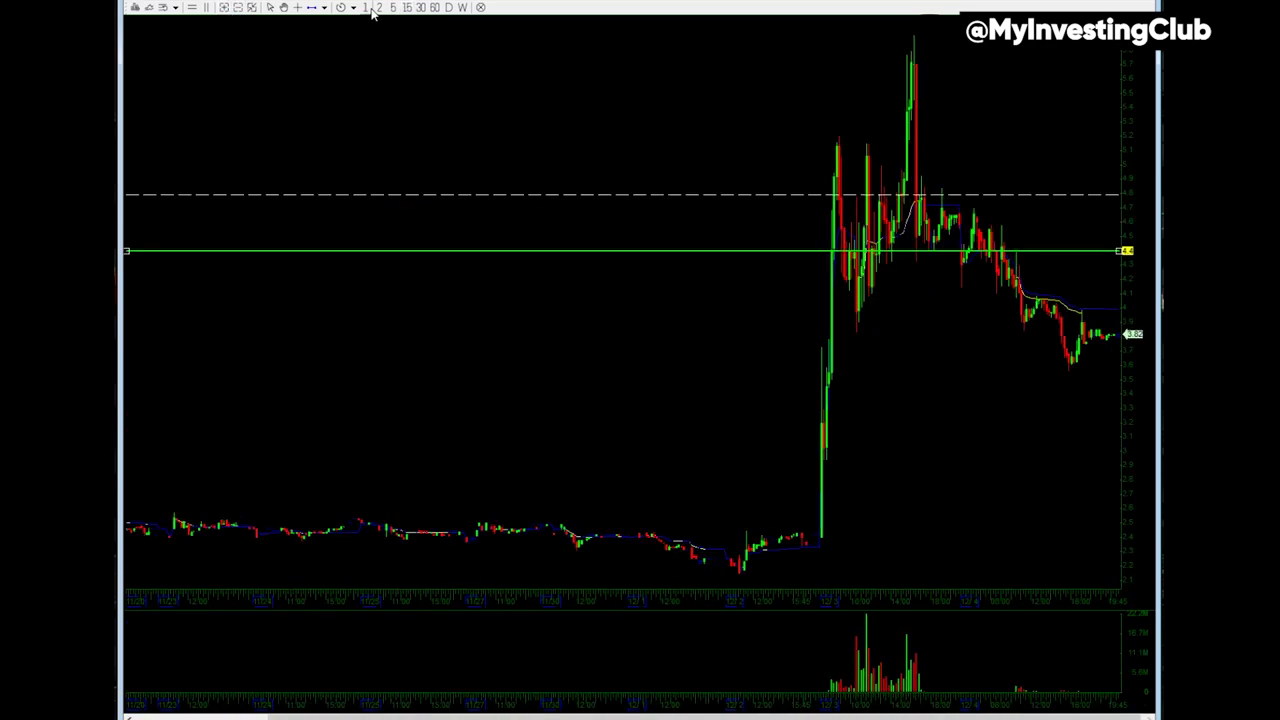
# - Return the chart to 1-minute candles and frame the session from about 08:15 to 11:00
pyautogui.click(372, 8)
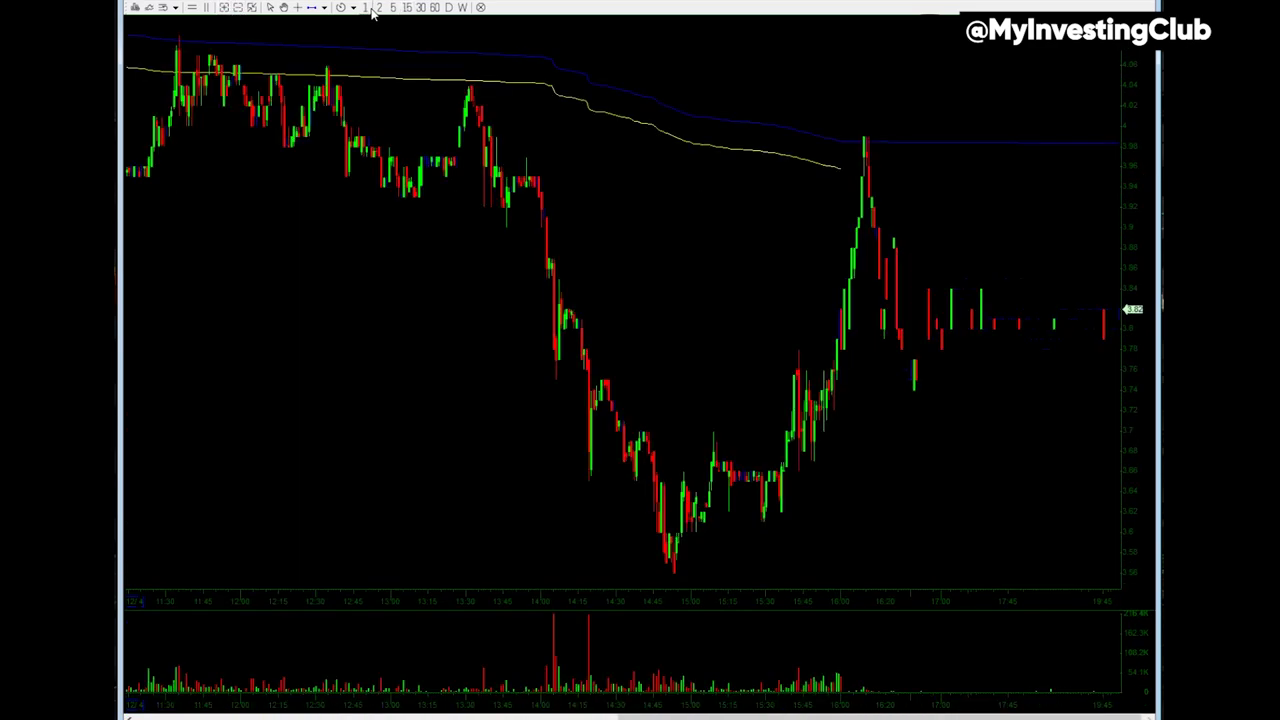
pyautogui.click(244, 8)
pyautogui.moveTo(366, 216); pyautogui.dragTo(620, 376)
pyautogui.scroll(-3, 560, 232)
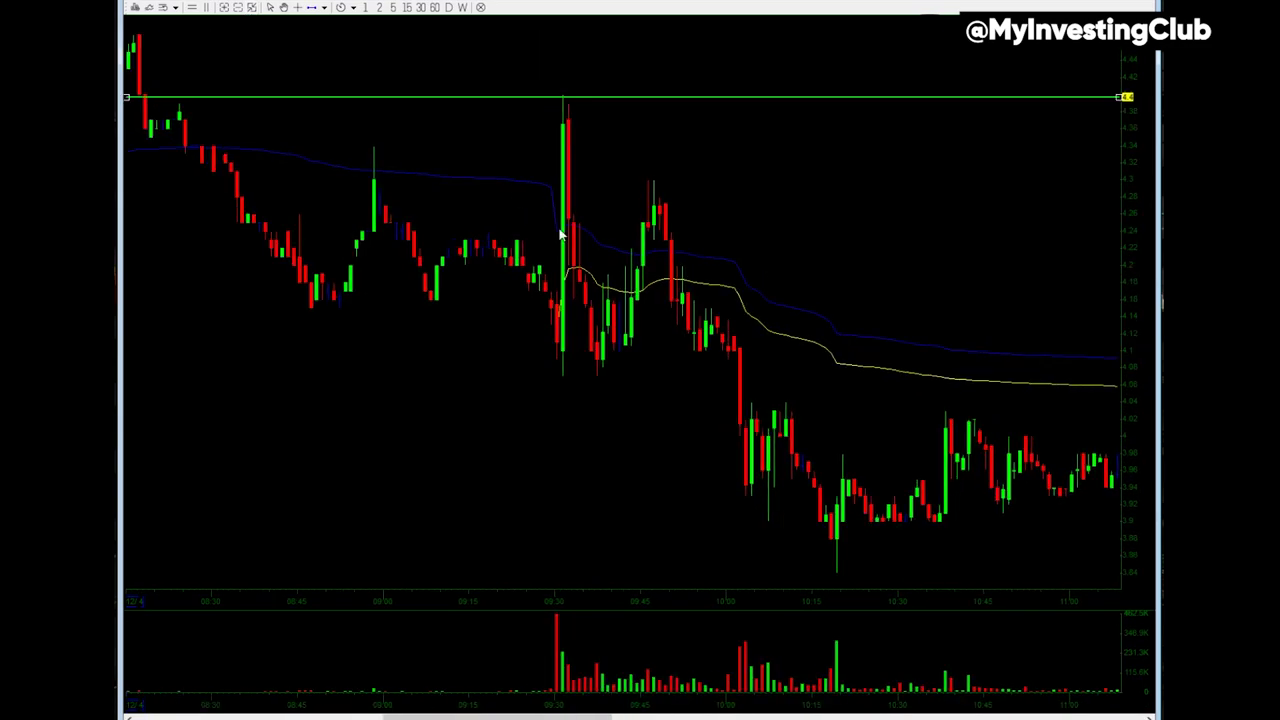
pyautogui.scroll(2, 595, 240)
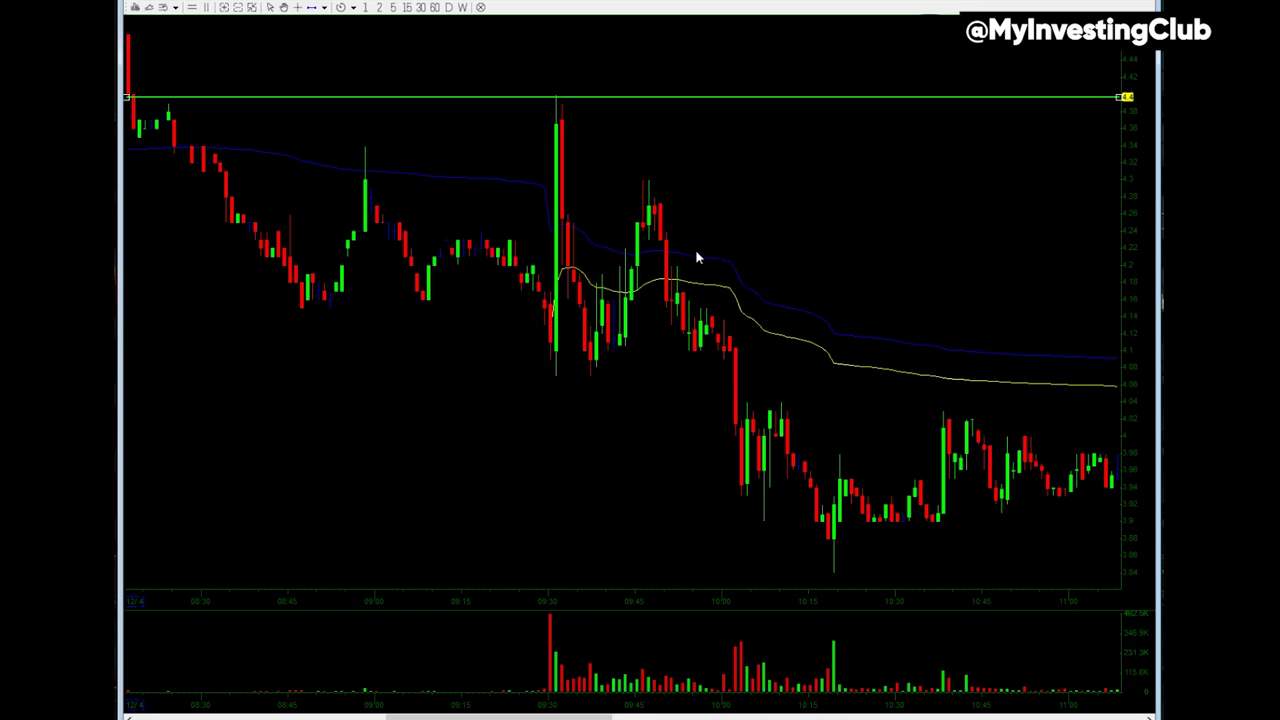
# - Move the green horizontal line down to 4.30, onto the lower high between 09:45 and 10:00
pyautogui.moveTo(680, 99); pyautogui.dragTo(716, 184)
pyautogui.click(733, 413)
pyautogui.scroll(1, 733, 413)
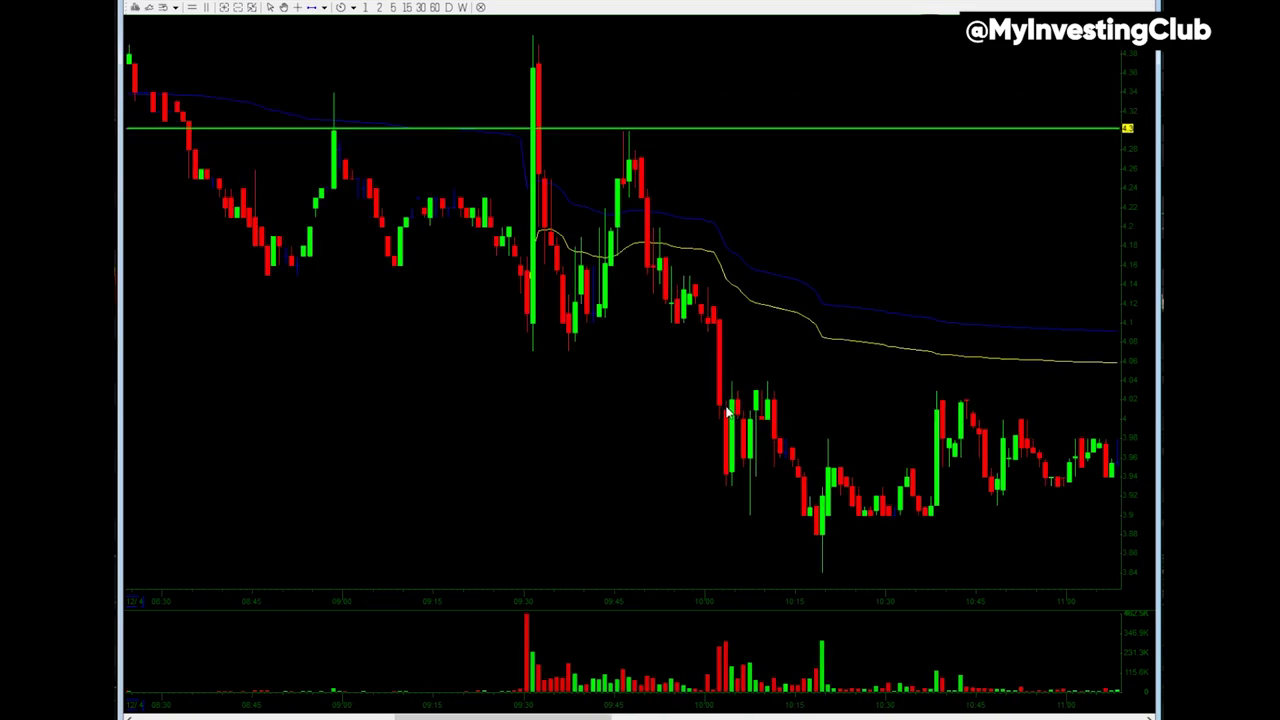
pyautogui.scroll(-1, 718, 398)
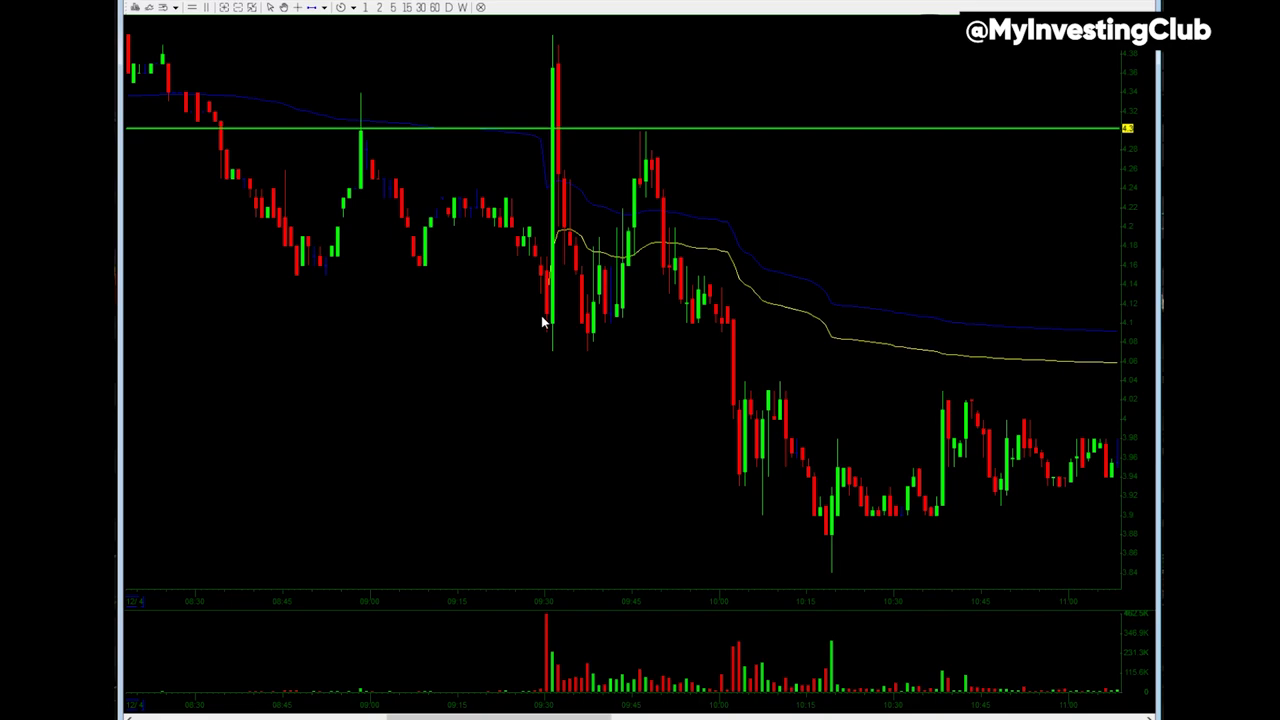
# - Switch to the stock chart with the yellow 4.80 ray and review its morning price action against the VWAPs
pyautogui.press('Return')
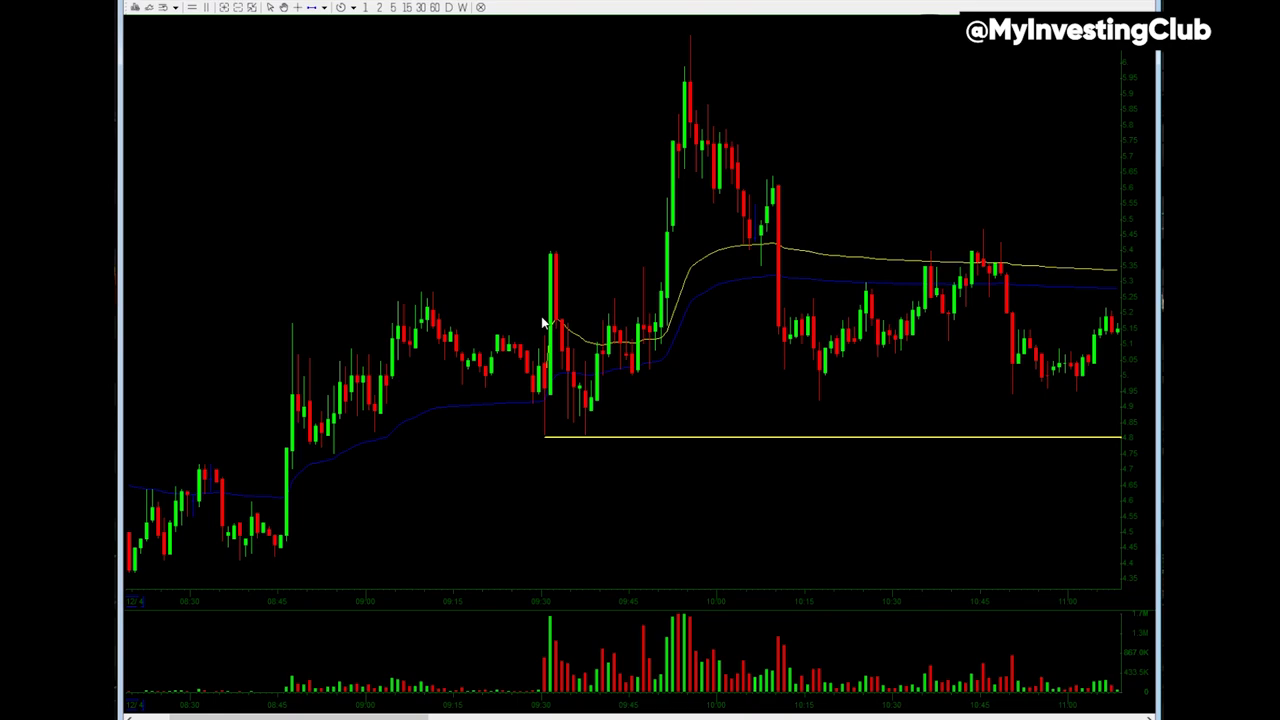
pyautogui.scroll(-3, 371, 344)
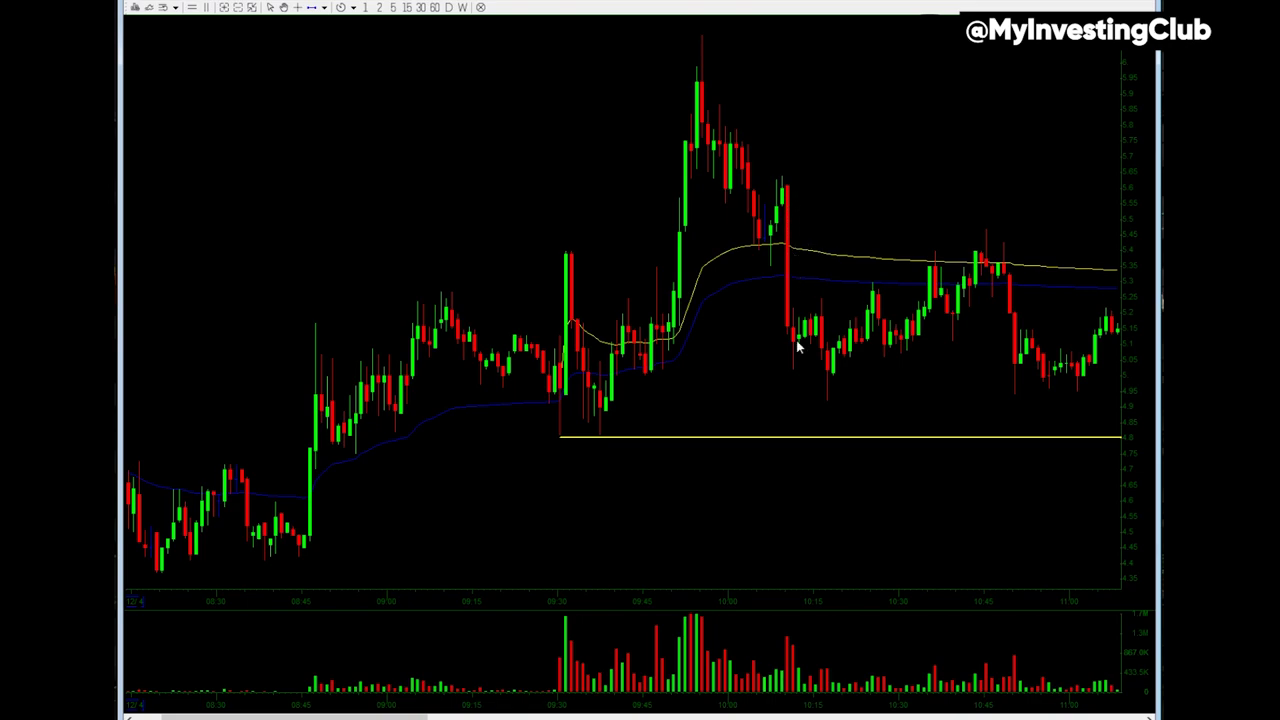
pyautogui.scroll(-1, 777, 317)
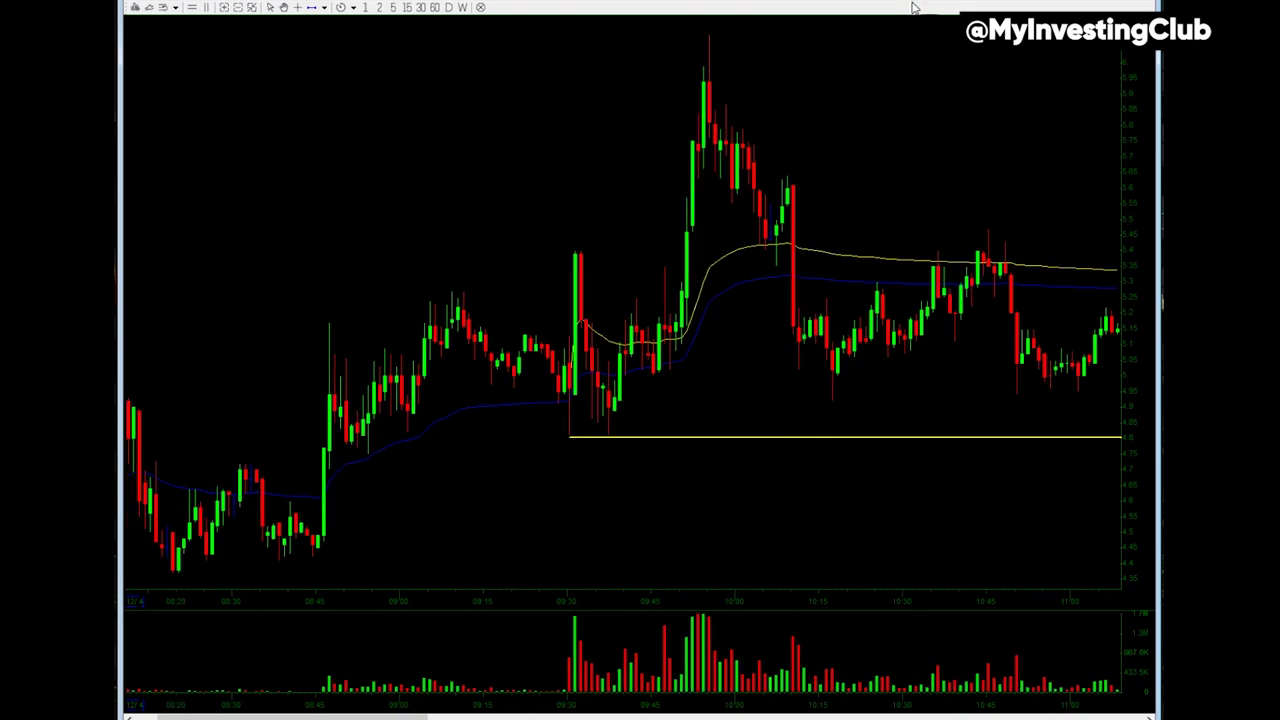
pyautogui.scroll(-2, 805, 274)
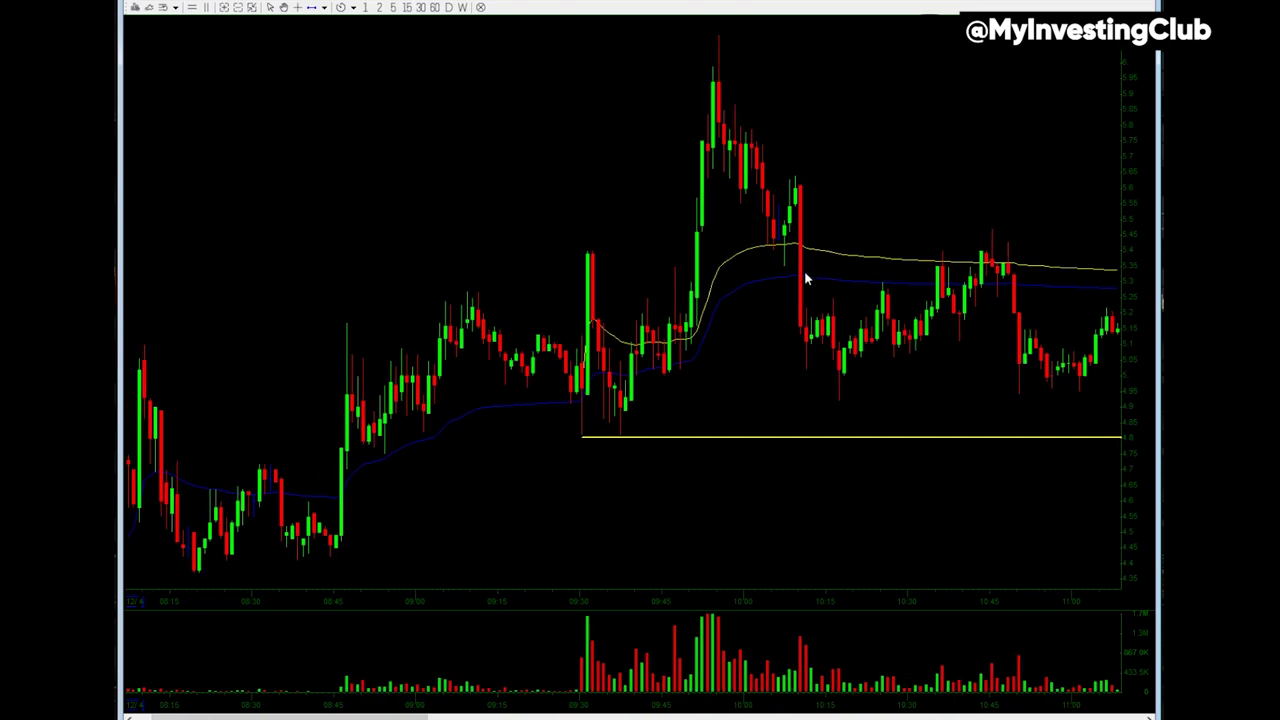
pyautogui.scroll(3, 794, 291)
pyautogui.scroll(2, 796, 320)
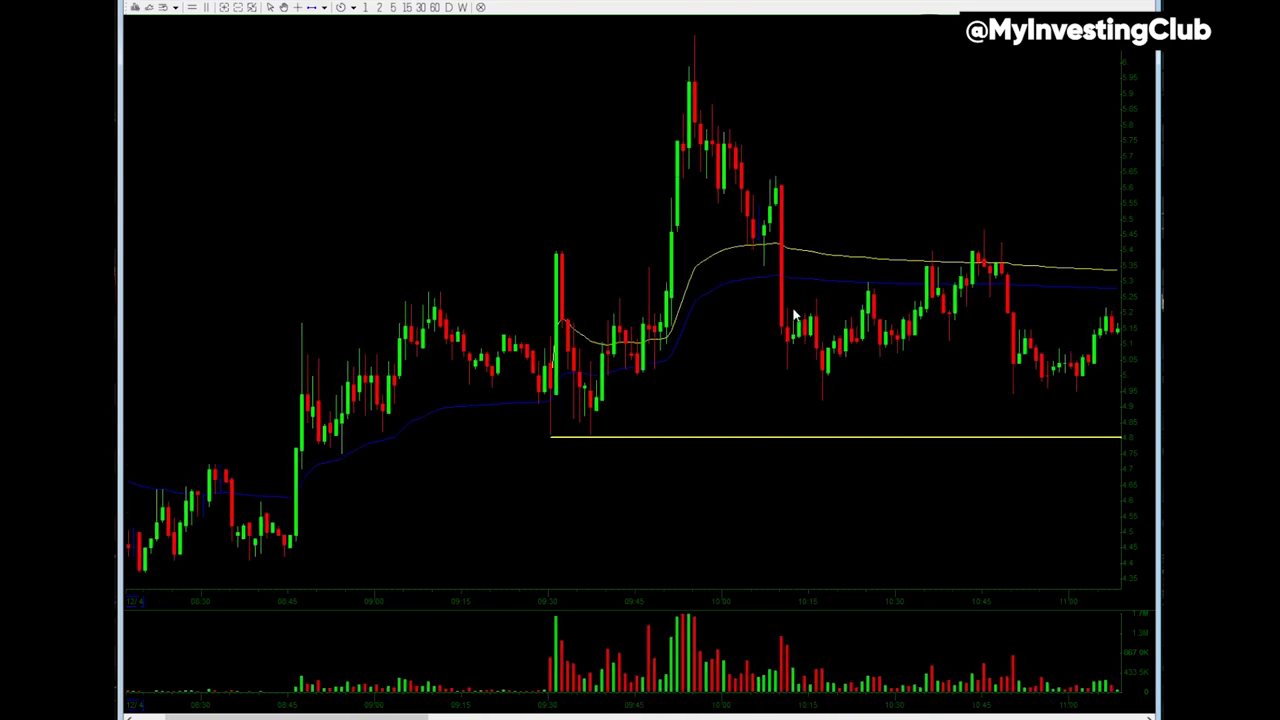
pyautogui.scroll(-3, 796, 315)
pyautogui.scroll(-2, 794, 324)
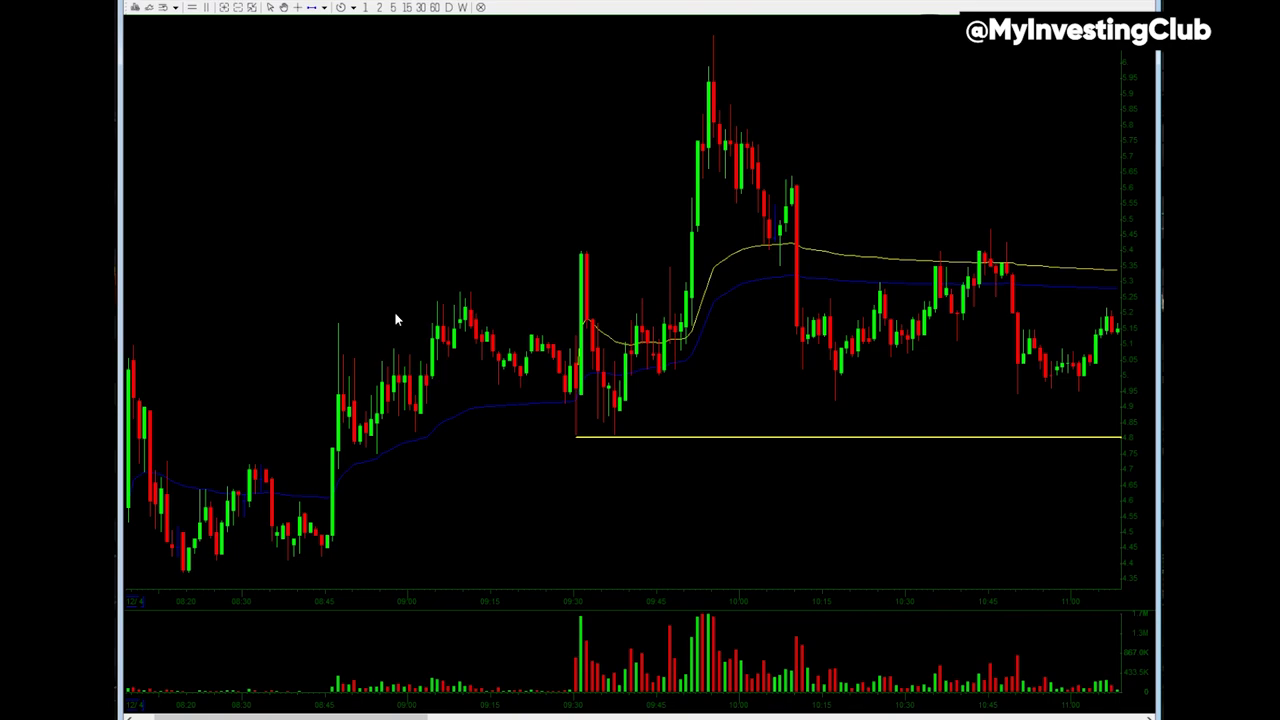
pyautogui.scroll(-1, 478, 305)
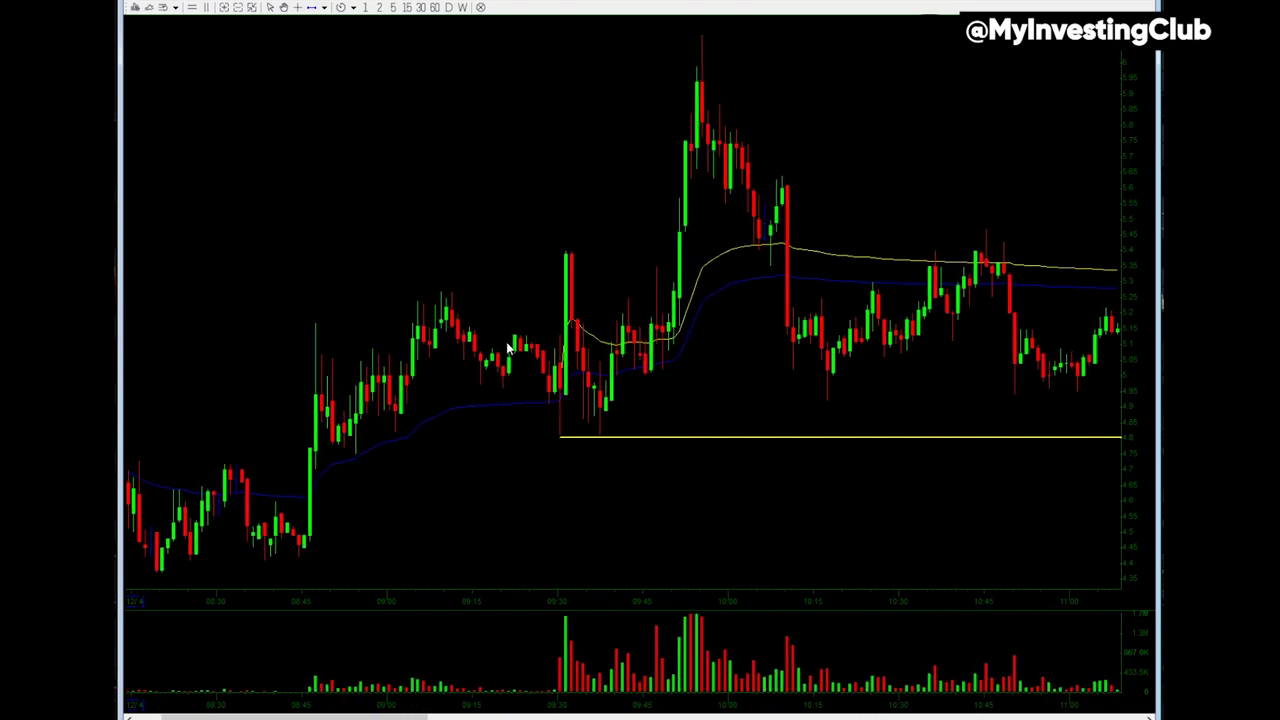
# - Duplicate the yellow 4.80 ray and place the copy at about 5.26, on the pre-market high around 09:10
pyautogui.rightClick(587, 445)
pyautogui.rightClick(588, 440)
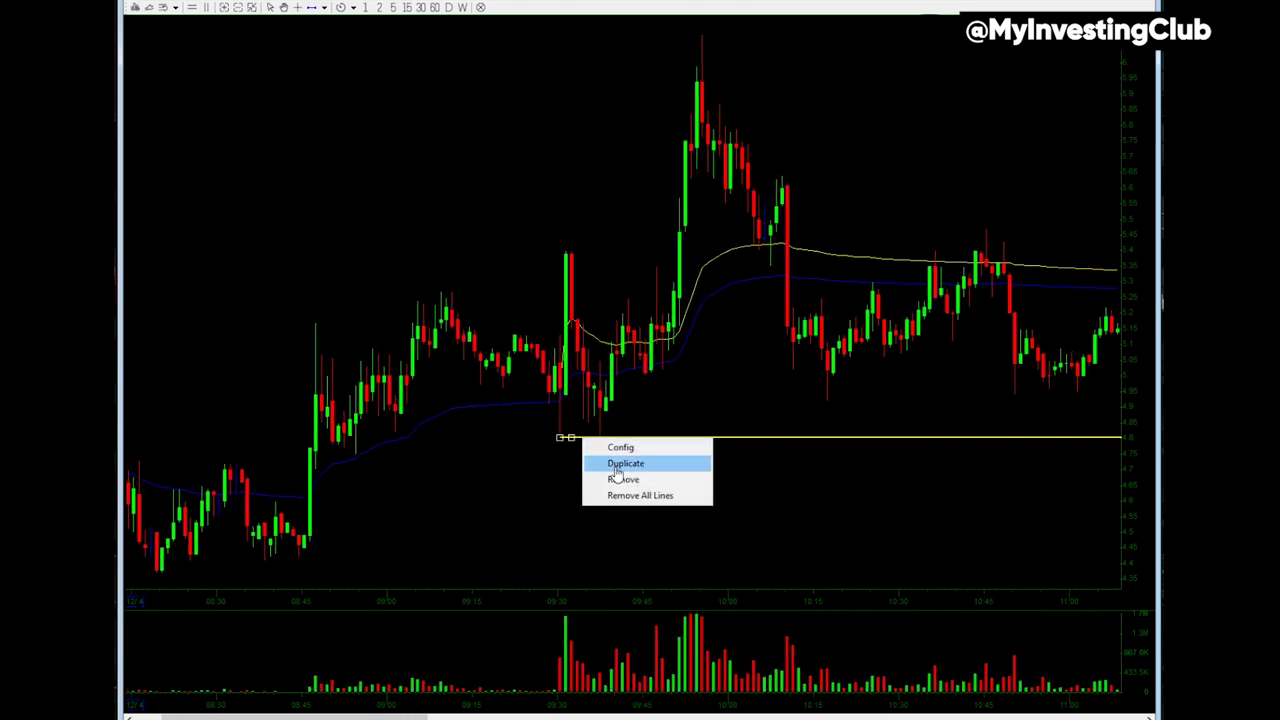
pyautogui.click(615, 462)
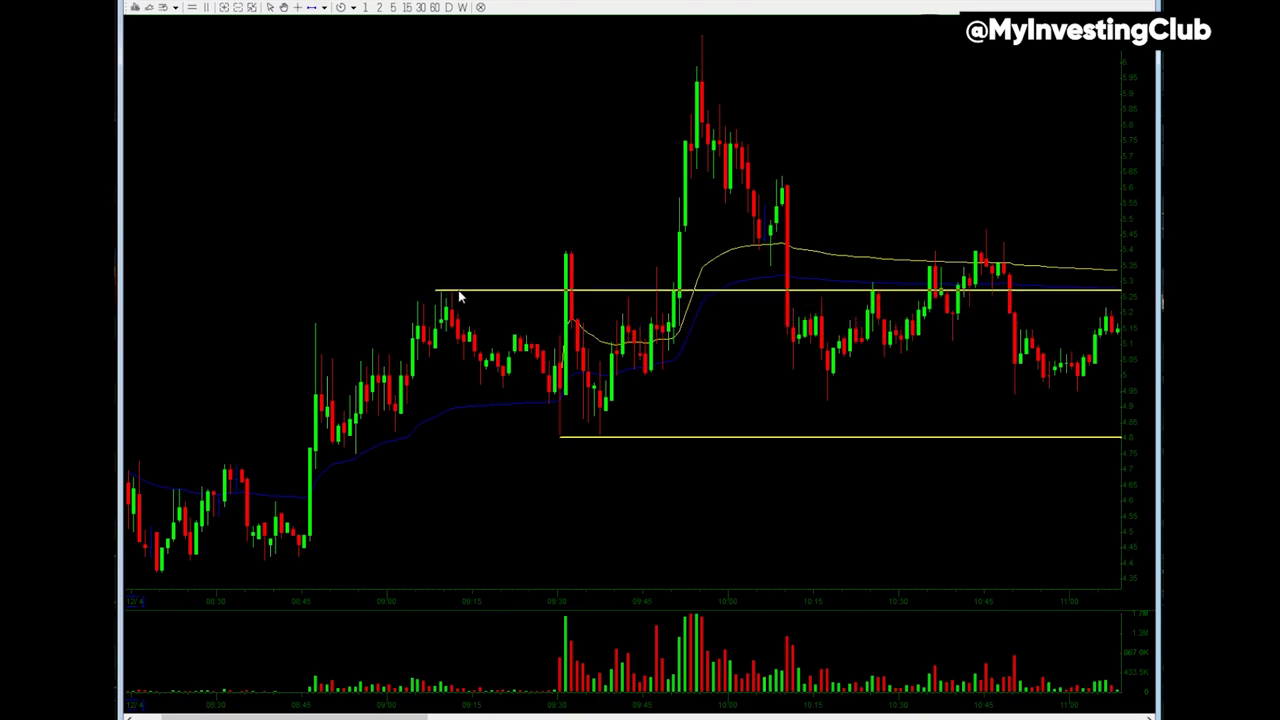
pyautogui.click(461, 286)
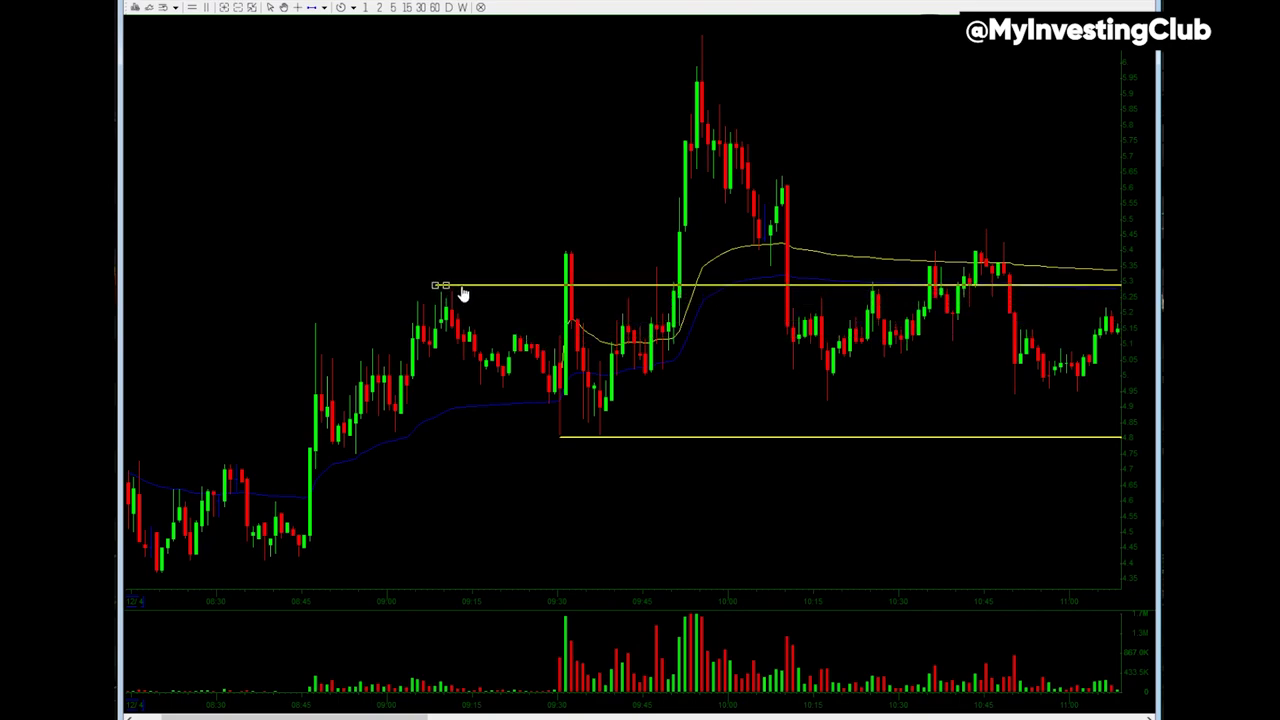
pyautogui.moveTo(462, 286); pyautogui.dragTo(467, 298)
pyautogui.click(470, 300)
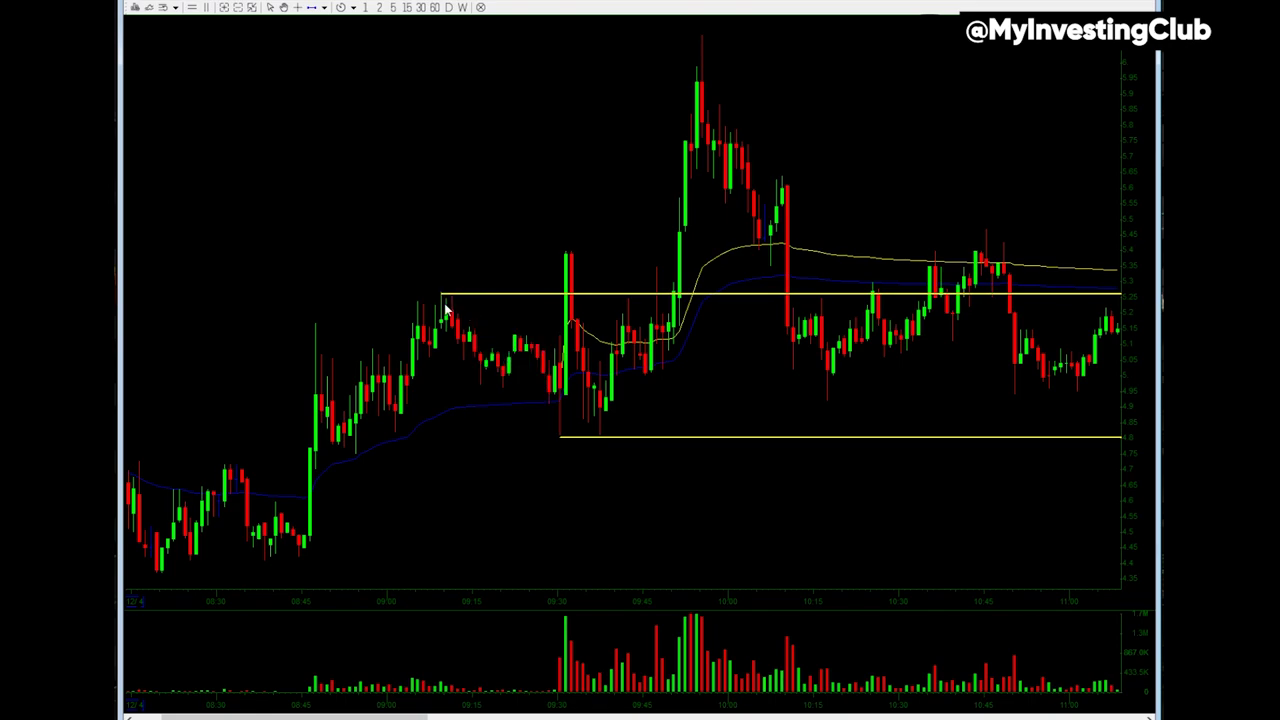
# - Raise the upper yellow ray slightly to about 5.27, onto the wick tip of the pre-market high around 09:10
pyautogui.scroll(1, 459, 304)
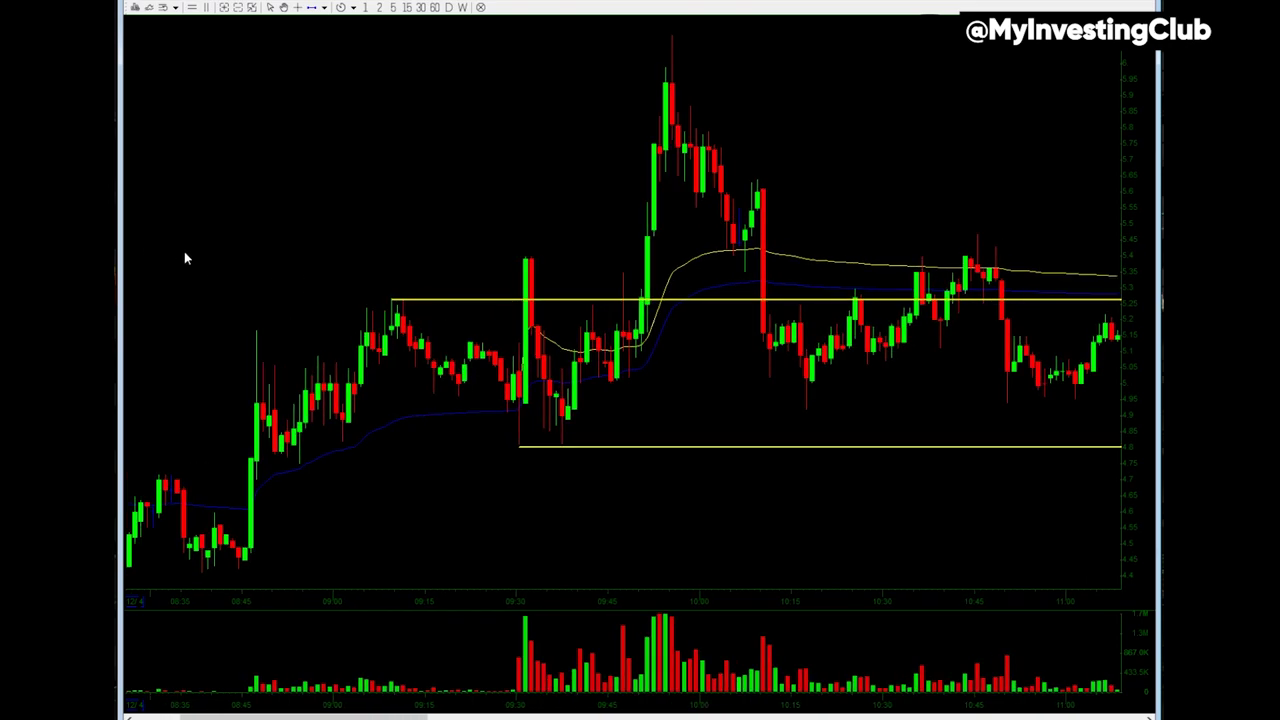
pyautogui.moveTo(184, 258); pyautogui.dragTo(620, 416)
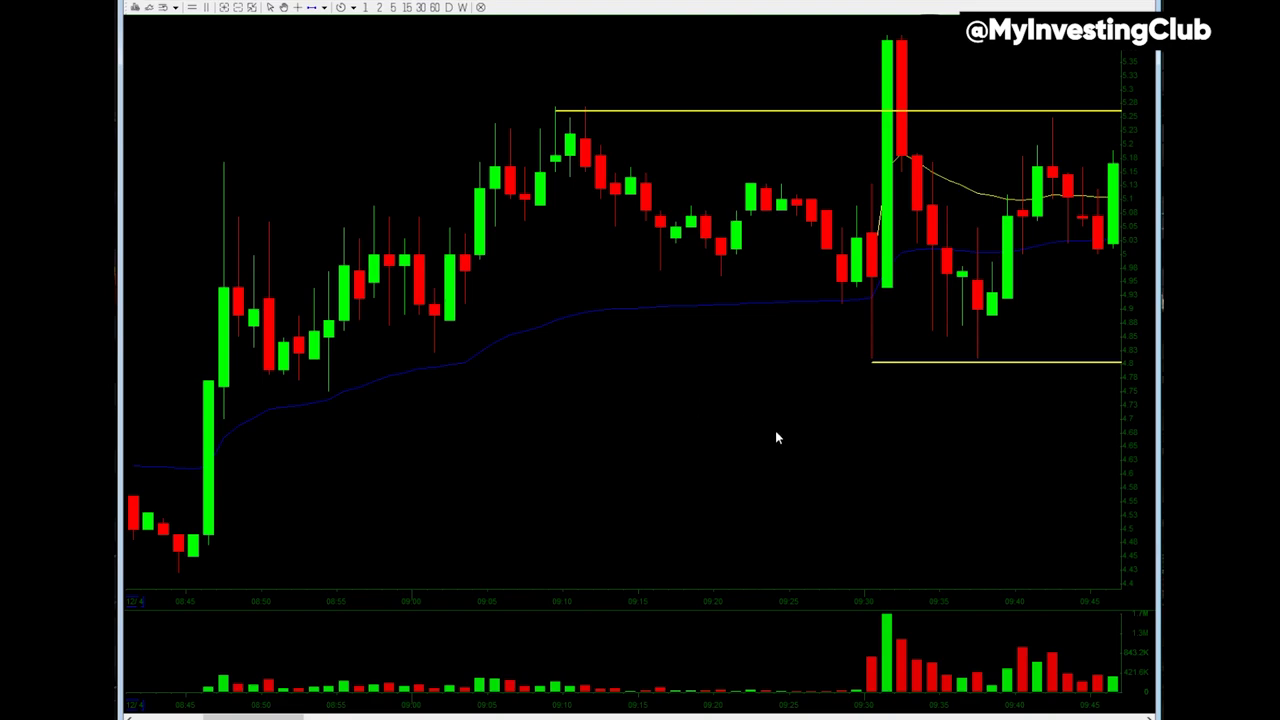
pyautogui.click(1149, 716)
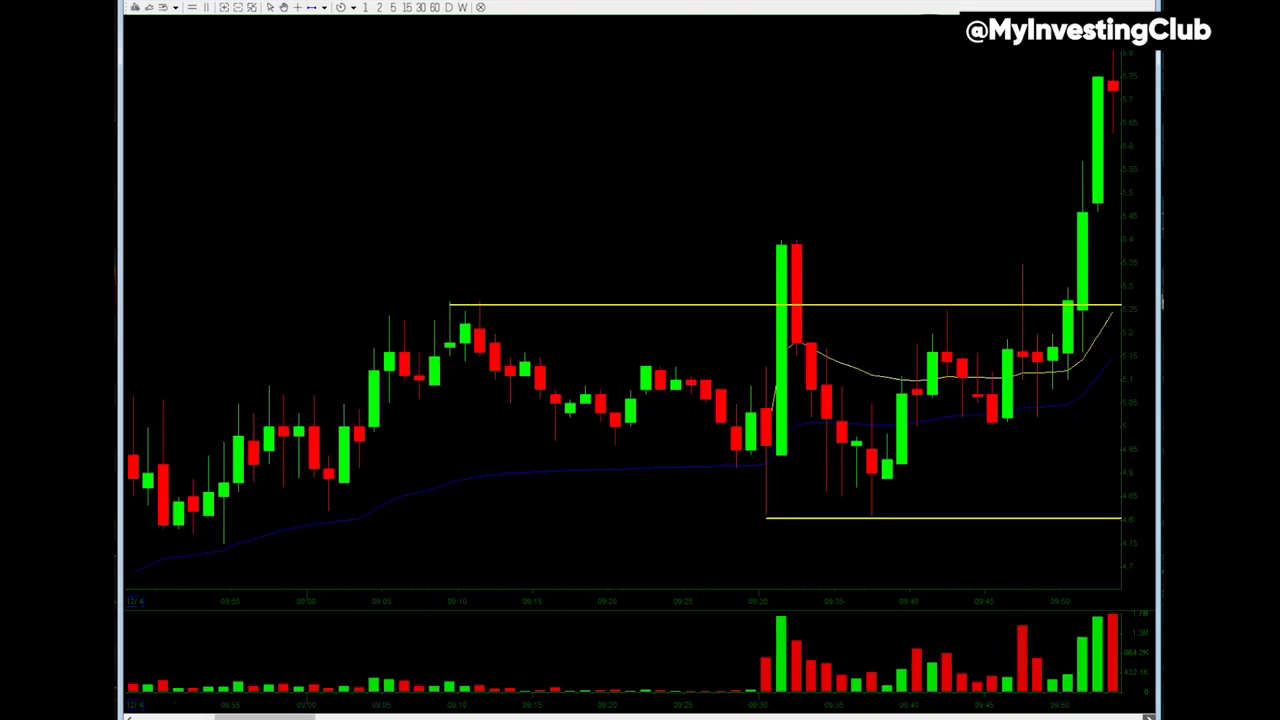
pyautogui.scroll(1, 794, 462)
pyautogui.scroll(-2, 719, 388)
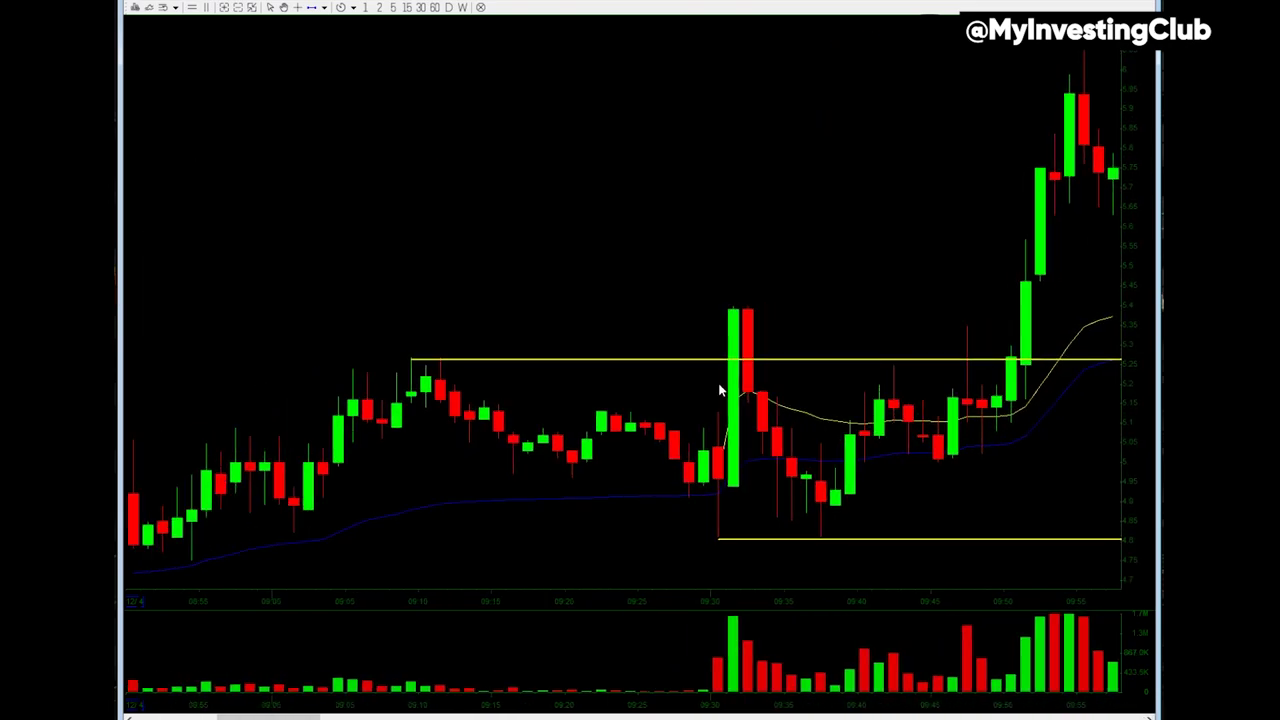
pyautogui.moveTo(719, 390); pyautogui.dragTo(727, 367)
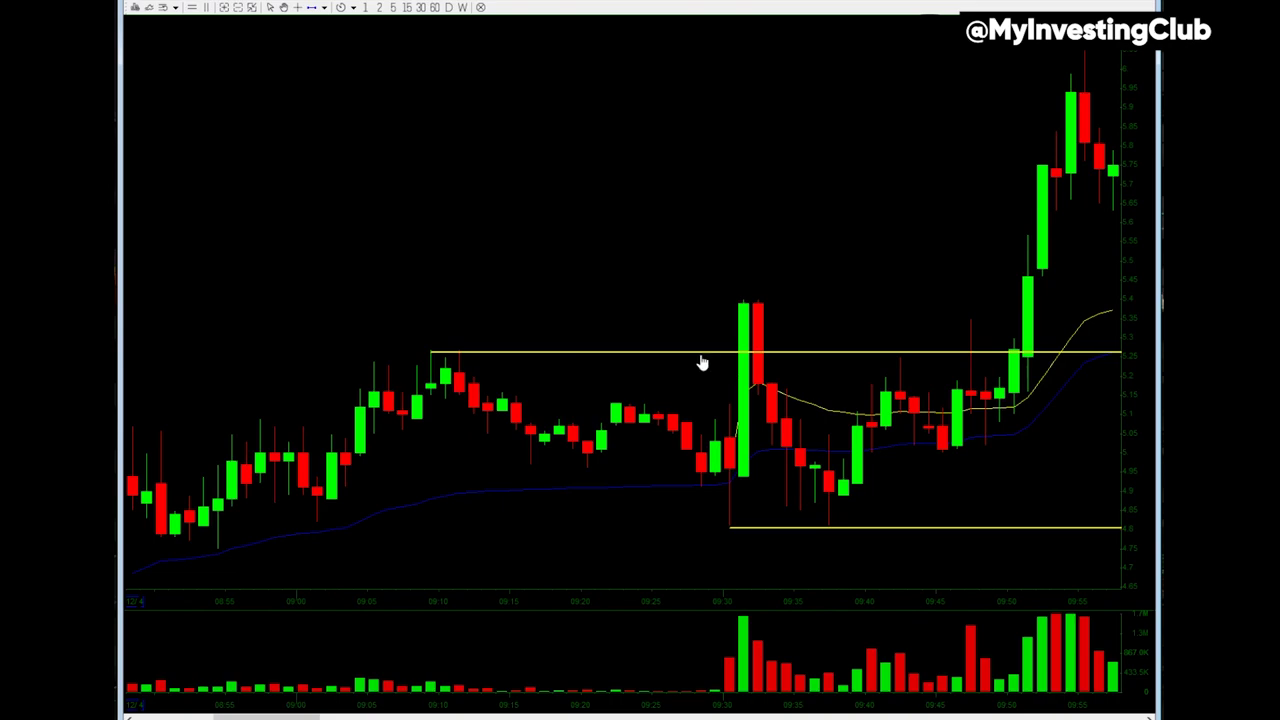
pyautogui.moveTo(699, 357); pyautogui.dragTo(693, 356)
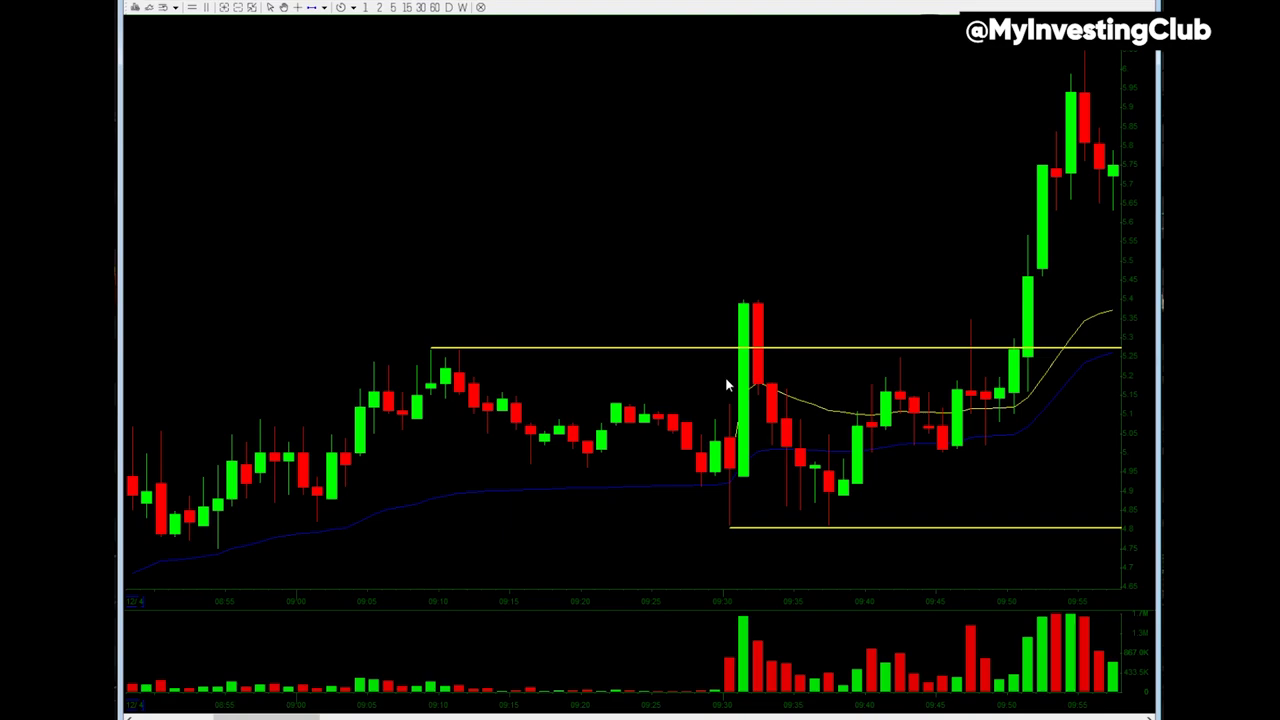
# - Examine how price reacts to the two yellow rays and the VWAPs from the 09:30 open to about 09:55
pyautogui.scroll(-1, 737, 394)
pyautogui.scroll(1, 737, 394)
pyautogui.doubleClick(798, 95)
pyautogui.click(818, 237)
pyautogui.scroll(-2, 825, 250)
pyautogui.scroll(1, 835, 270)
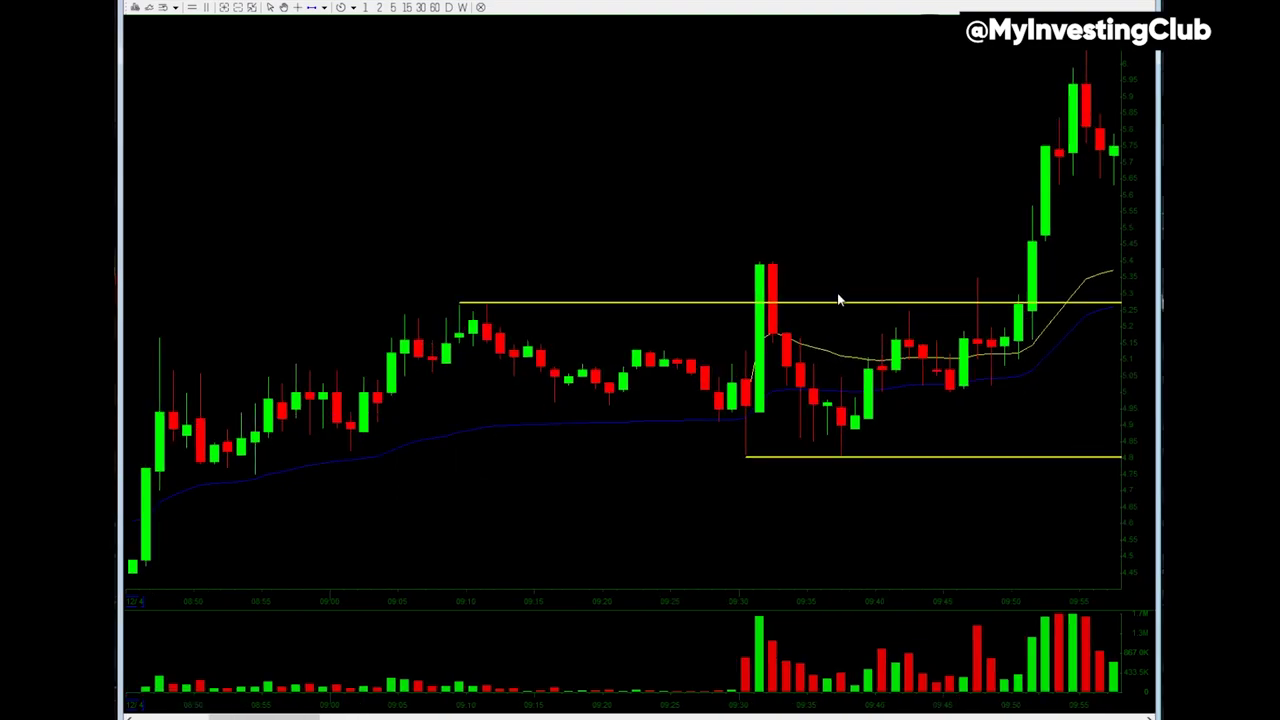
pyautogui.scroll(2, 838, 299)
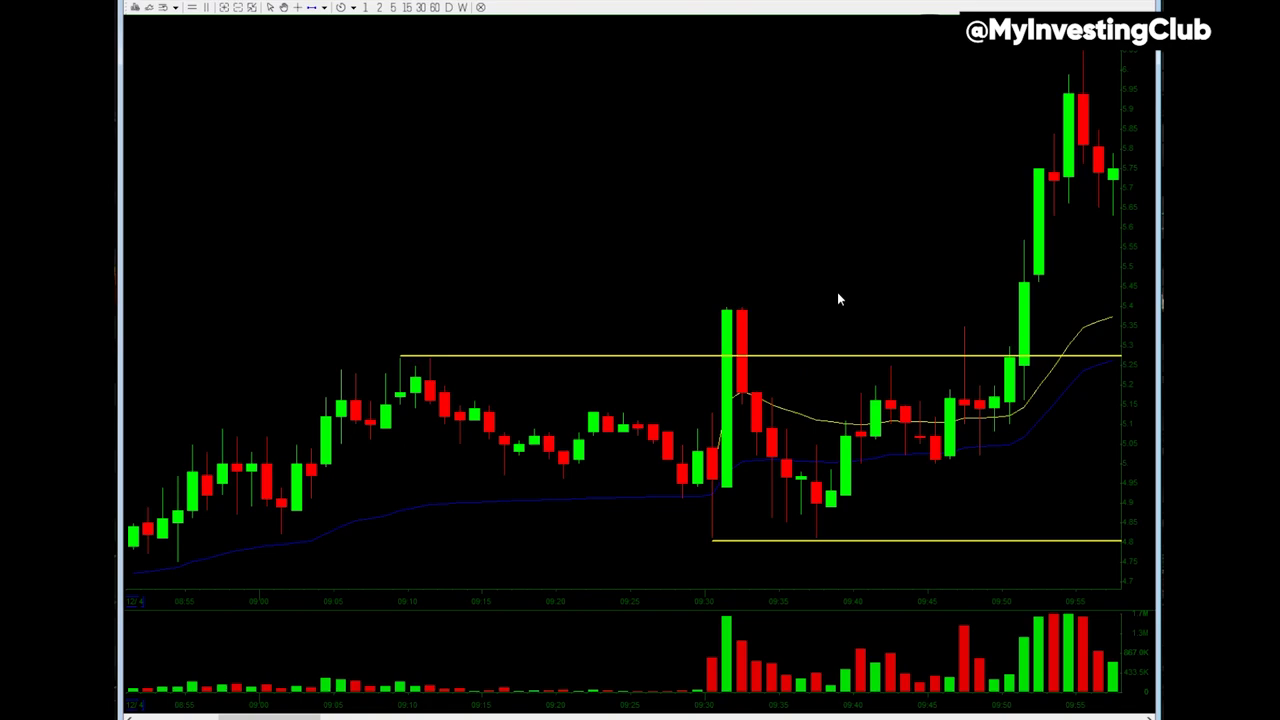
pyautogui.scroll(1, 837, 300)
pyautogui.scroll(-2, 826, 322)
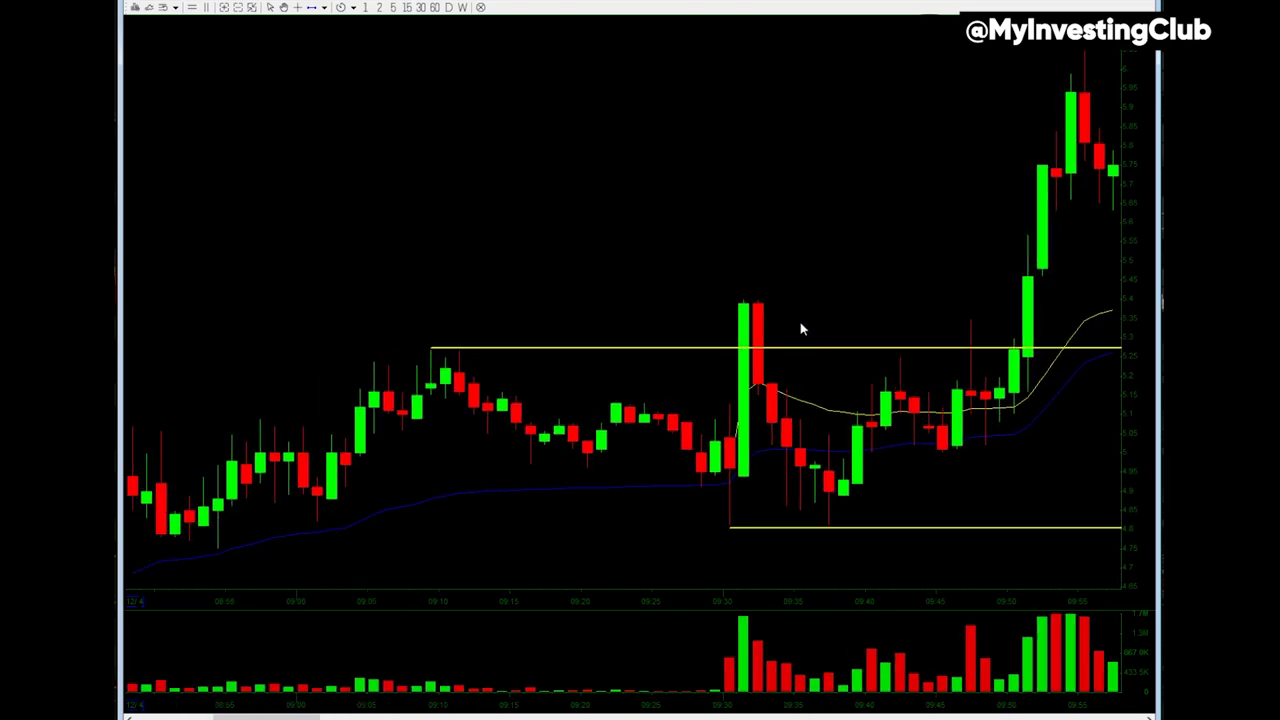
pyautogui.scroll(-3, 820, 260)
pyautogui.scroll(3, 814, 261)
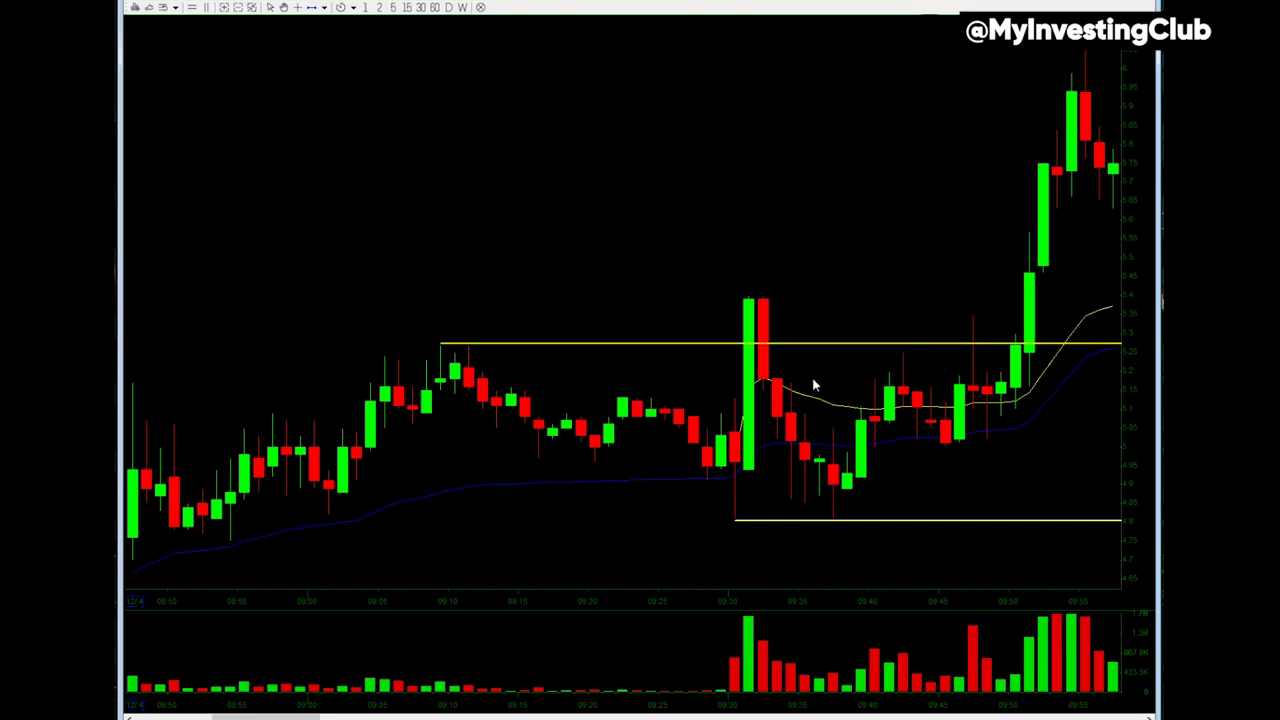
pyautogui.scroll(-2, 792, 368)
pyautogui.scroll(2, 792, 368)
pyautogui.scroll(-2, 783, 378)
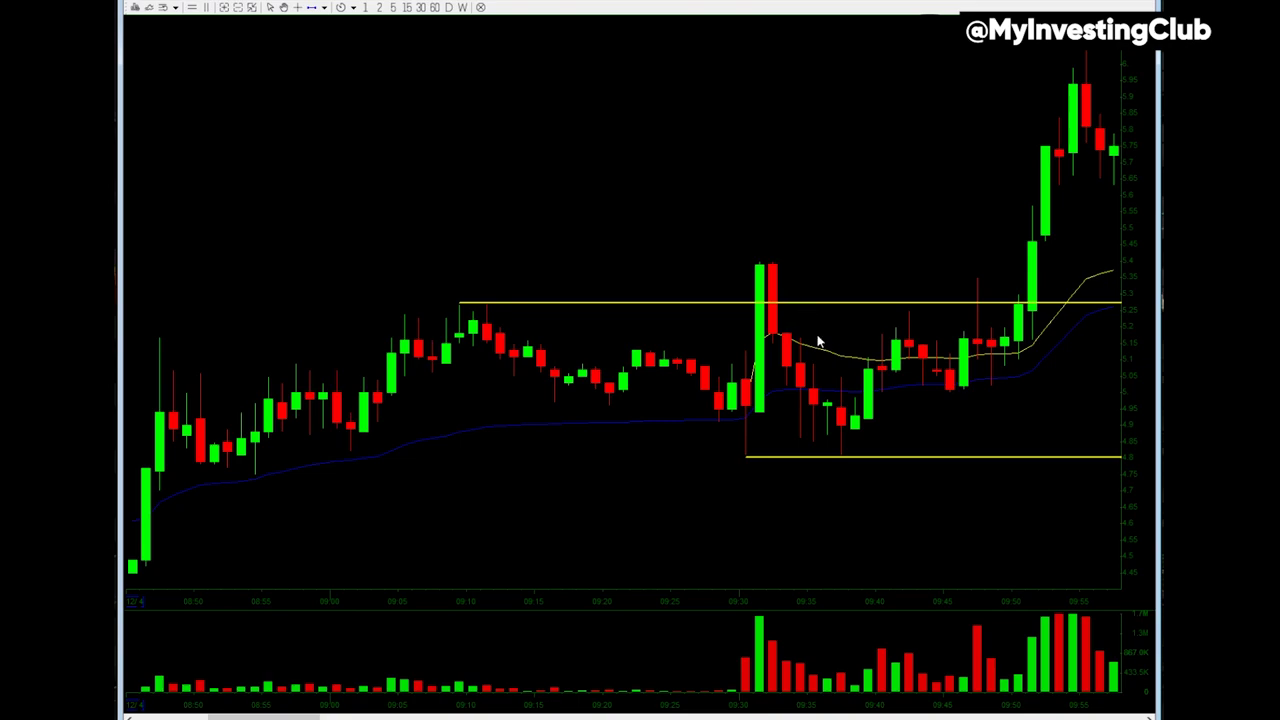
pyautogui.scroll(-2, 818, 341)
pyautogui.scroll(3, 820, 342)
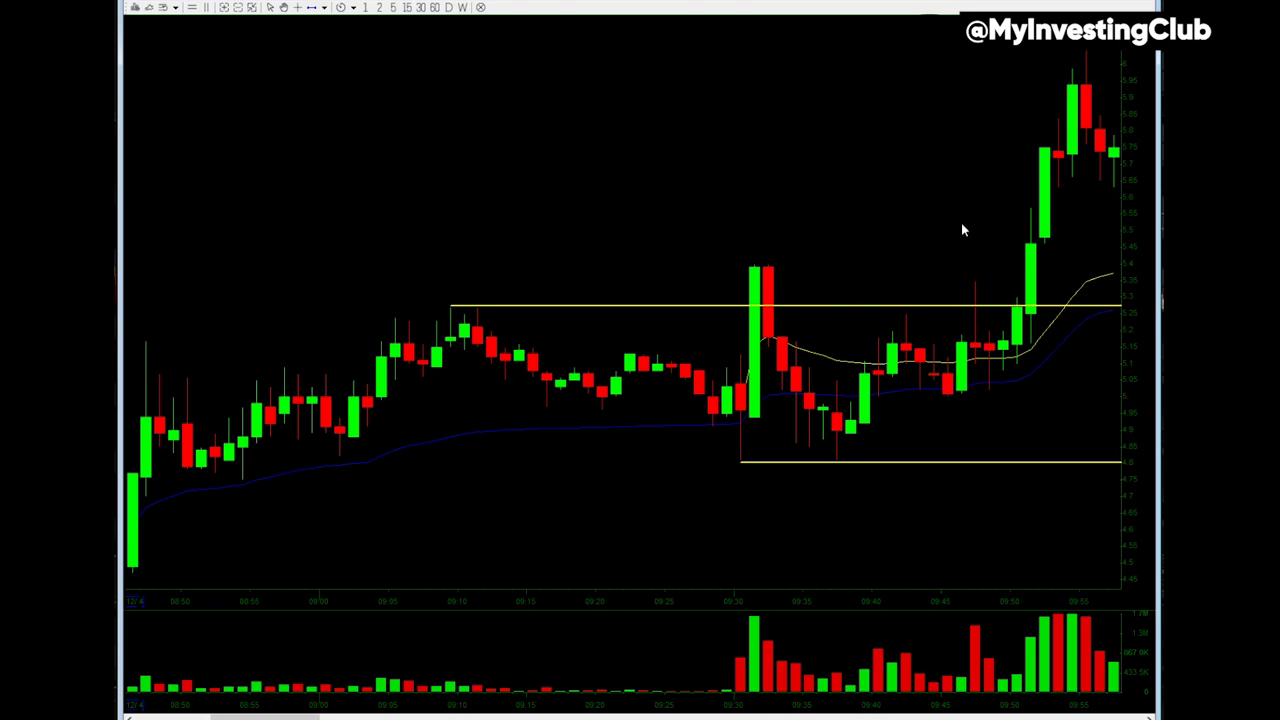
pyautogui.scroll(-1, 840, 316)
pyautogui.scroll(2, 840, 316)
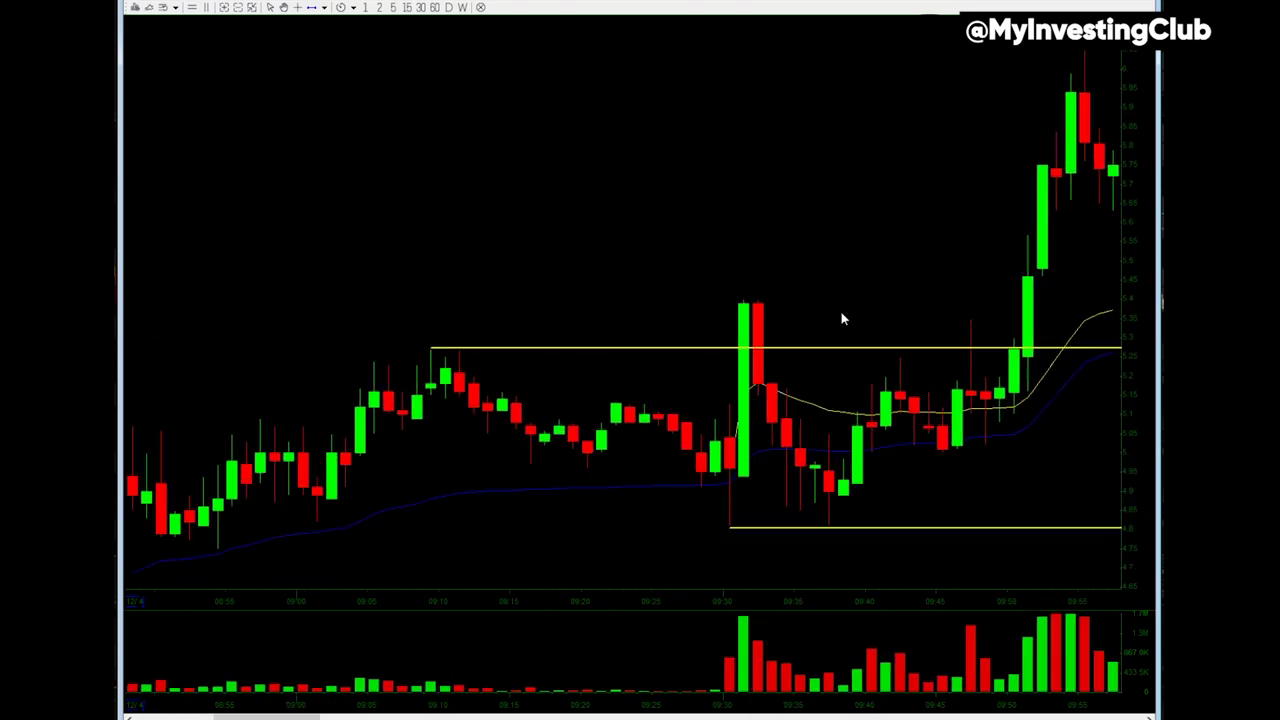
pyautogui.scroll(-2, 866, 297)
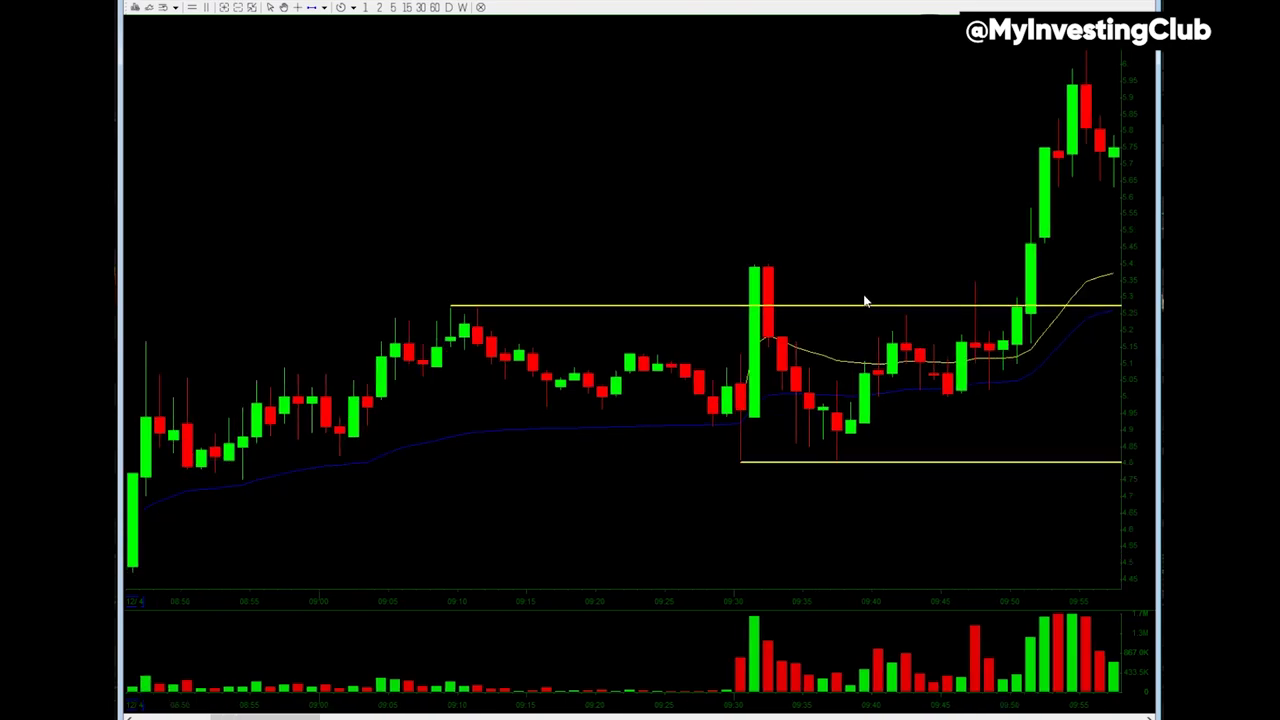